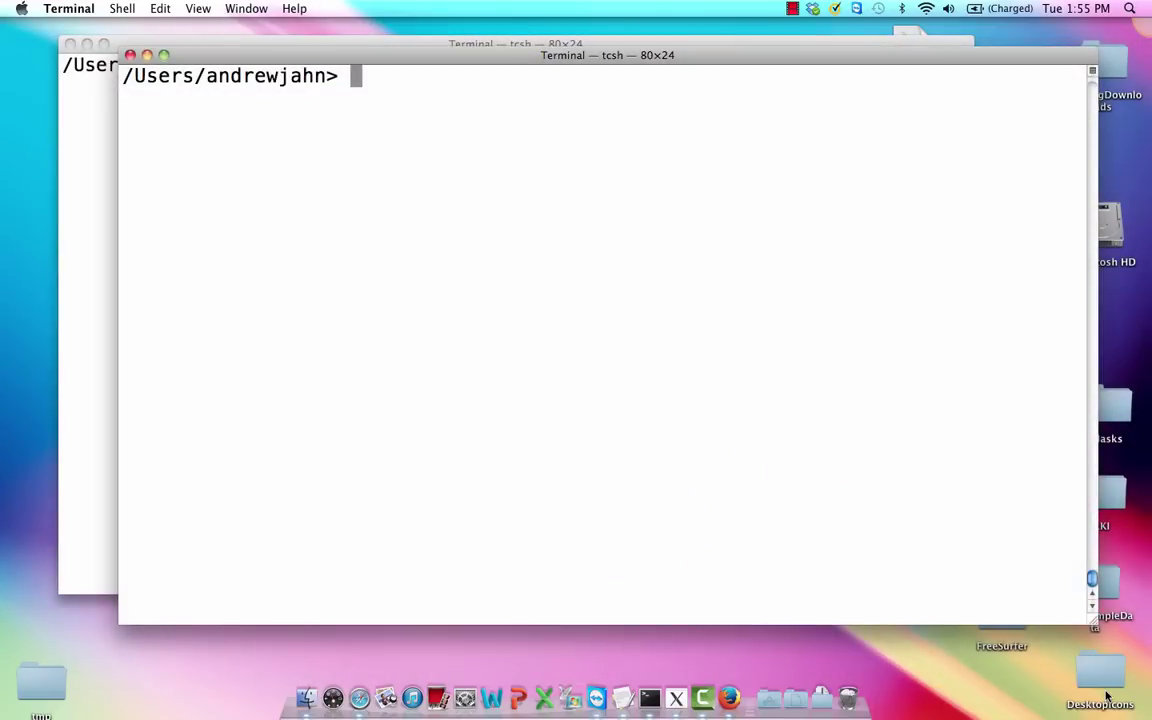
Step: List the tbss folder's contents with ls and print its path with pwd
{"action": "type", "text": "ls"}
{"action": "key", "text": "Return"}
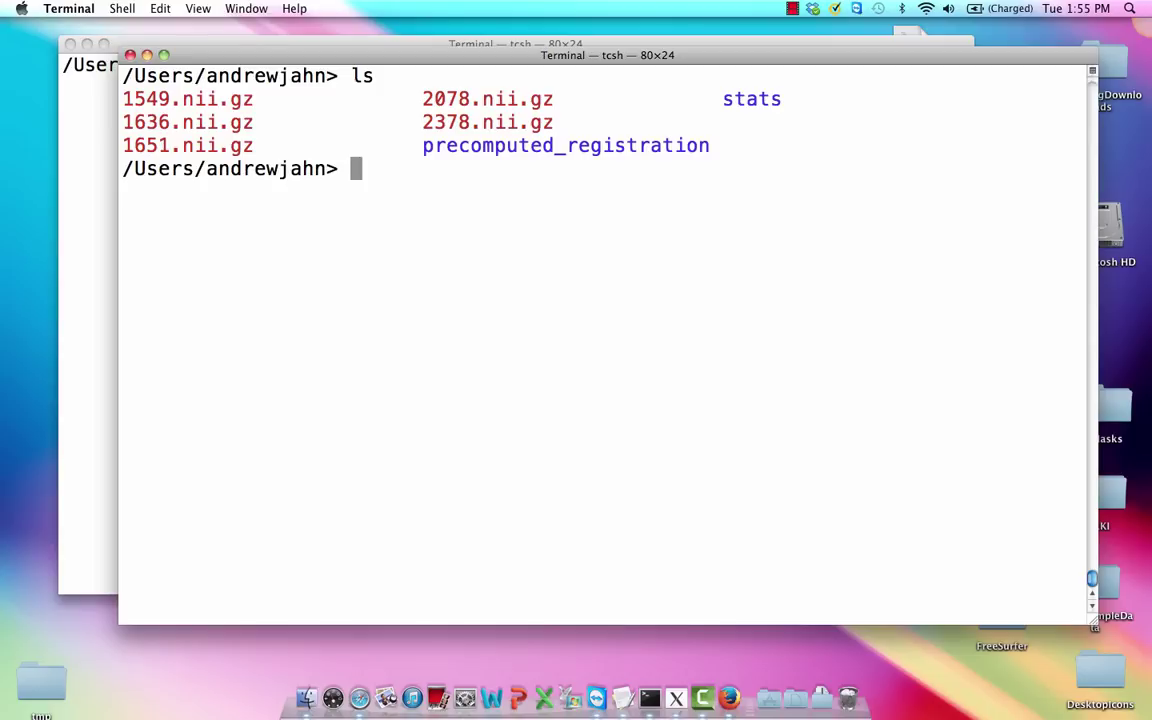
{"action": "type", "text": "pwd"}
{"action": "key", "text": "Return"}
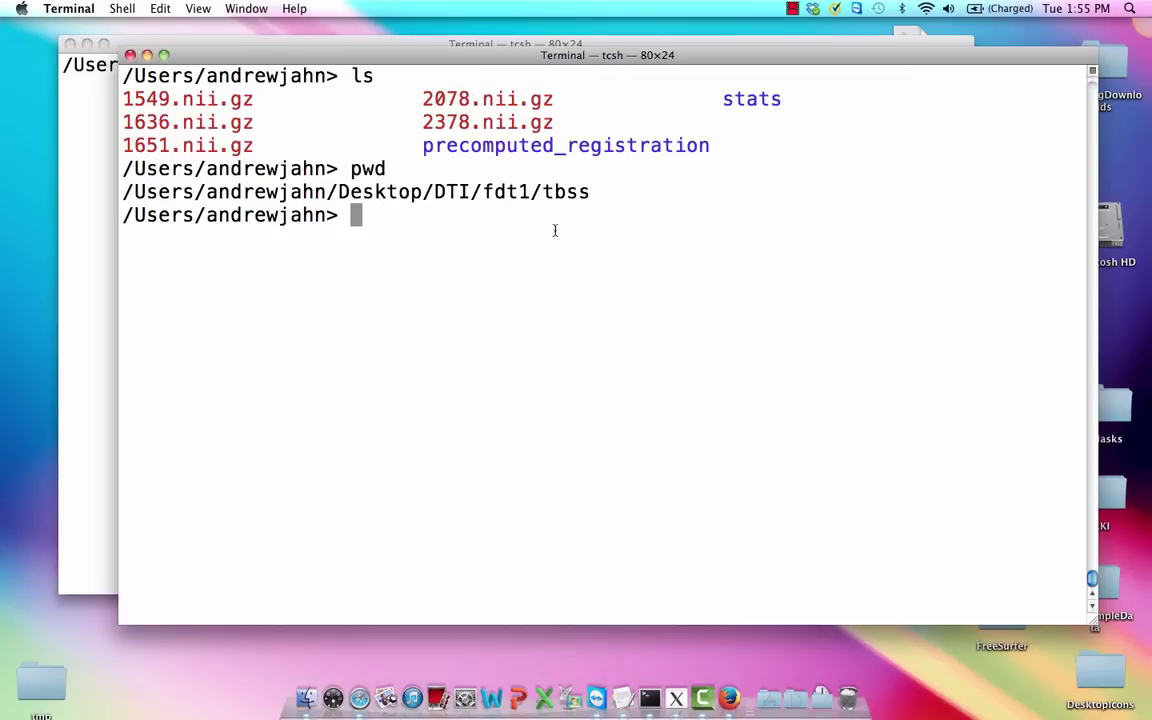
Step: Highlight the listed FA image files and the precomputed_registration and stats folders
{"action": "left_click_drag", "start_coordinate": [255, 146], "coordinate": [122, 96]}
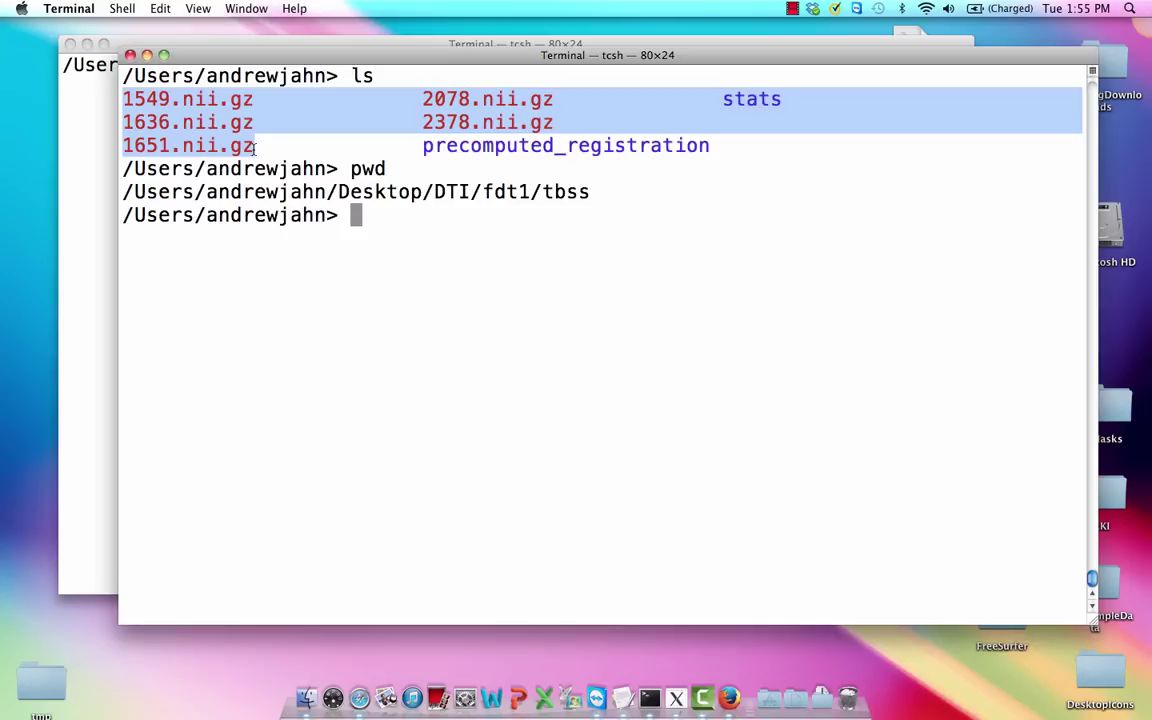
{"action": "left_click_drag", "start_coordinate": [712, 146], "coordinate": [420, 145]}
{"action": "left_click_drag", "start_coordinate": [785, 104], "coordinate": [722, 102]}
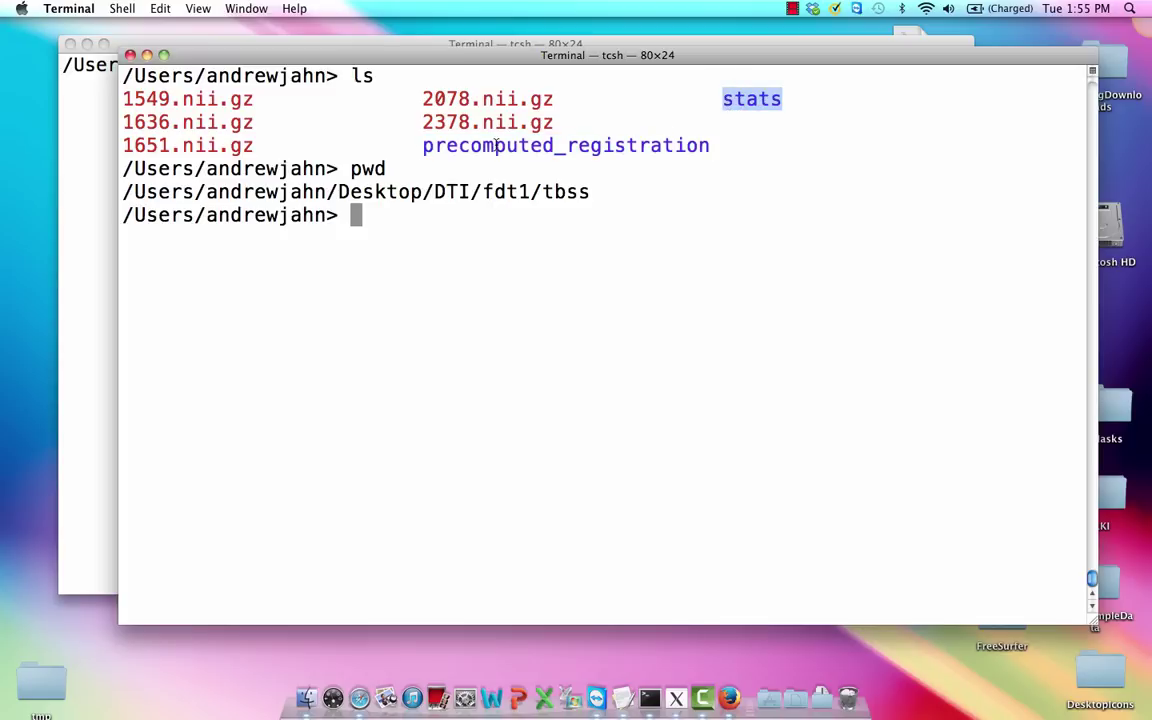
{"action": "left_click", "coordinate": [553, 267]}
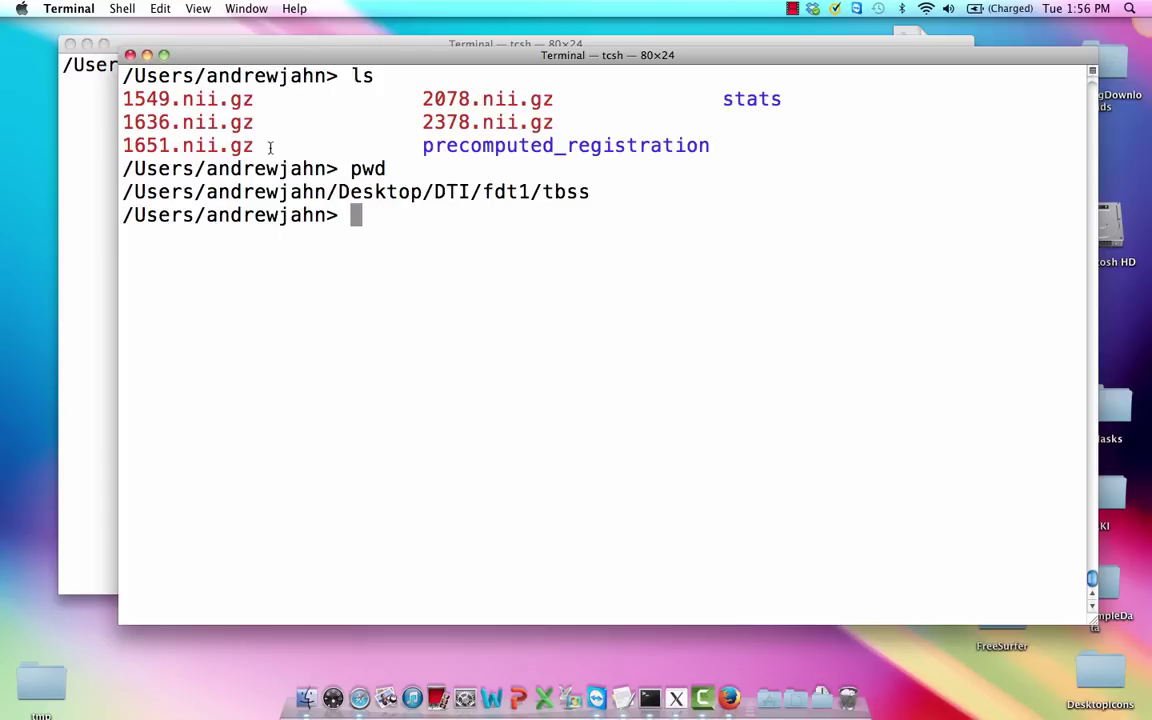
{"action": "left_click_drag", "start_coordinate": [262, 146], "coordinate": [114, 90]}
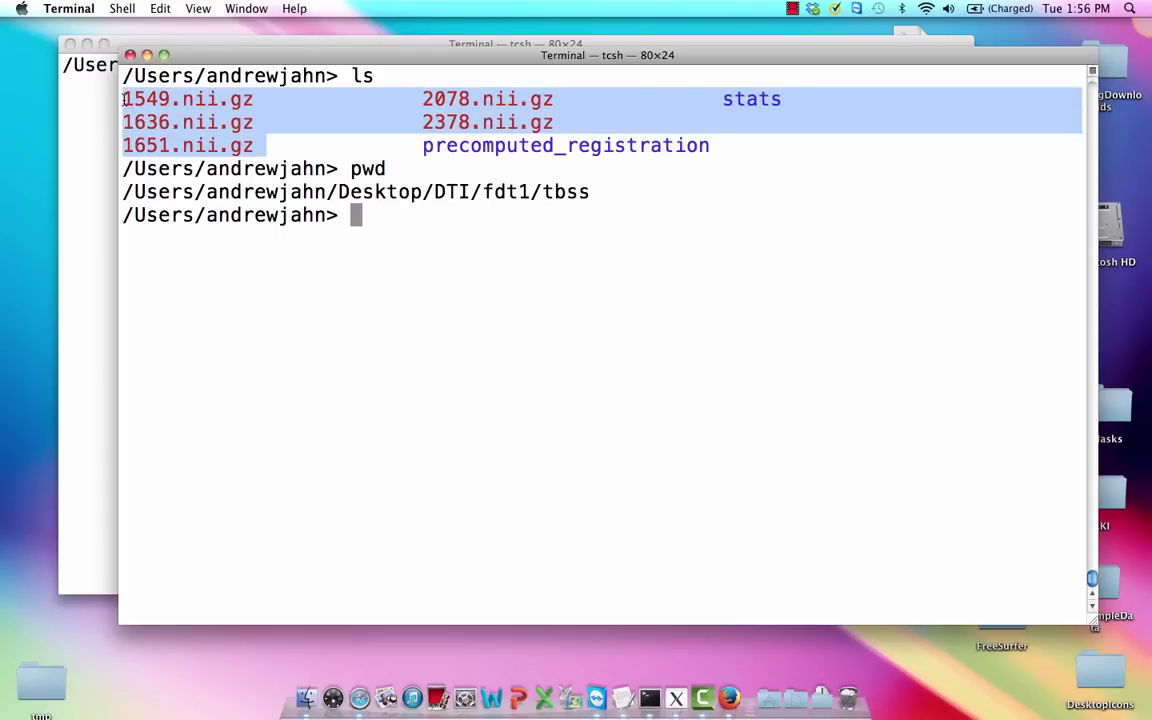
{"action": "left_click", "coordinate": [176, 109]}
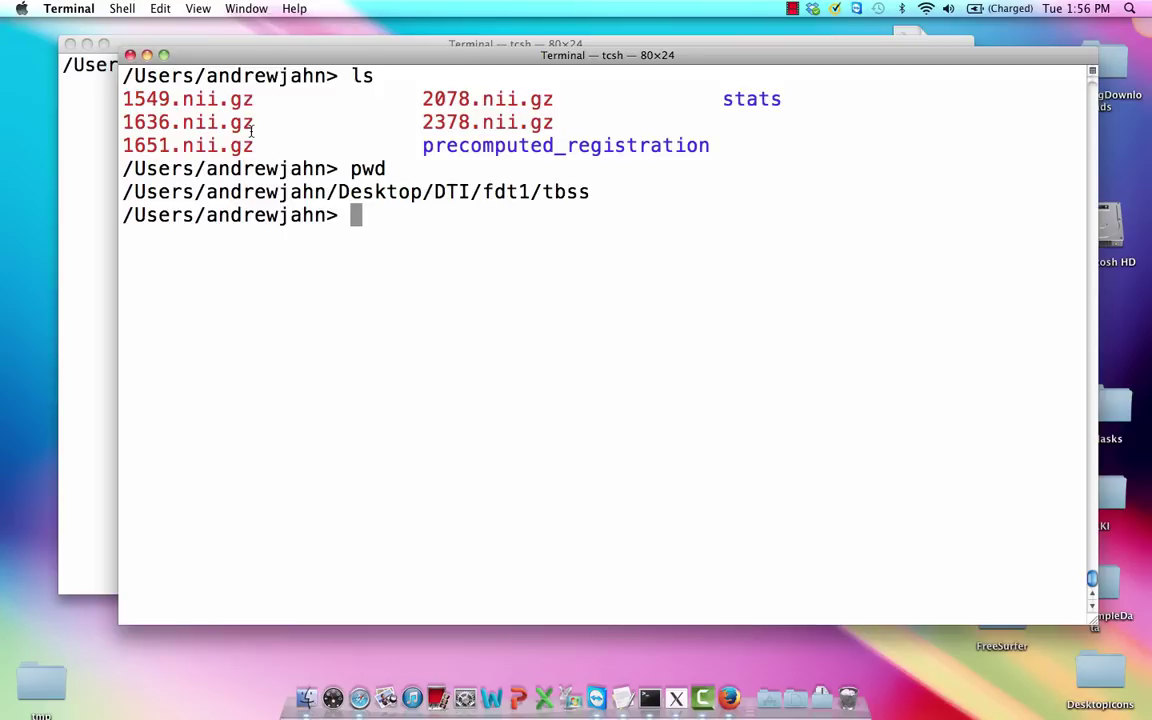
Step: Run tbss_1_preproc *.nii.gz to preprocess all five FA images, starting with 1549
{"action": "type", "text": "tbss_1"}
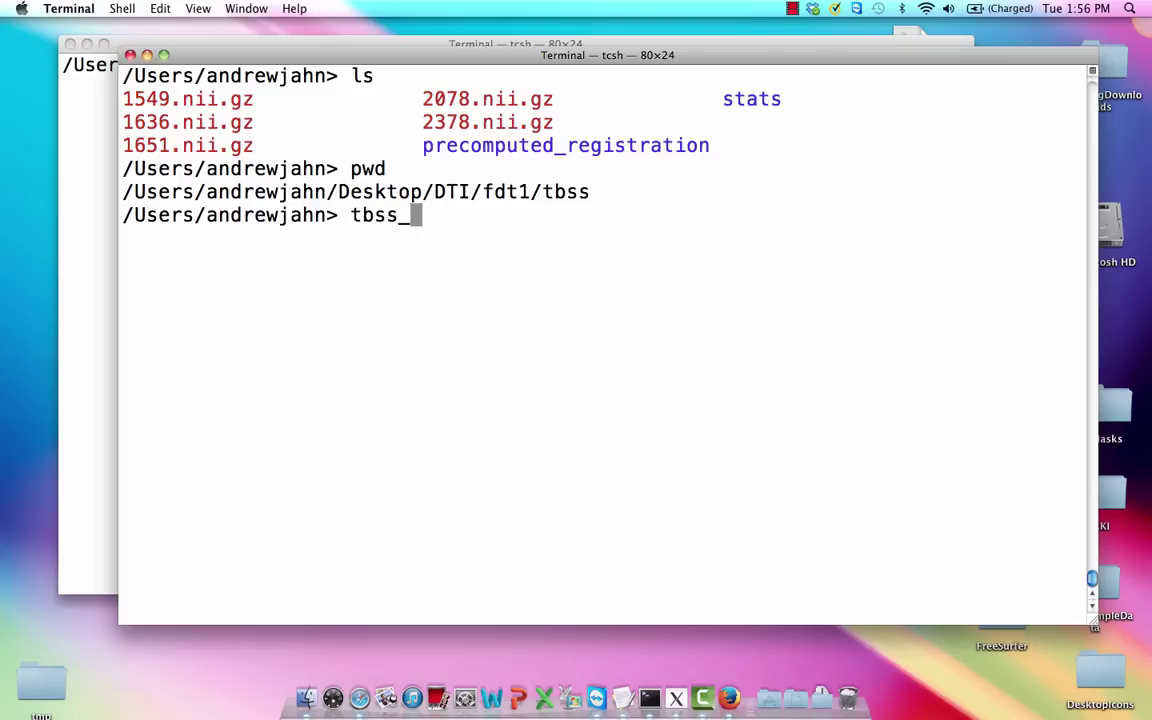
{"action": "key", "text": "Tab"}
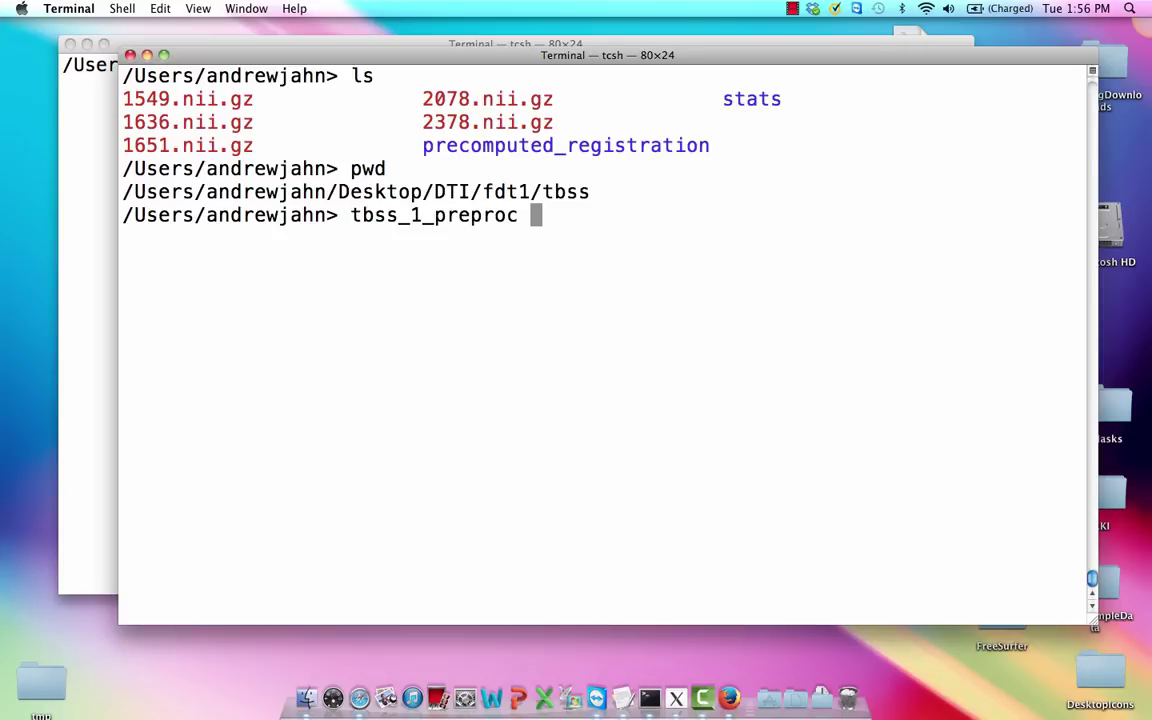
{"action": "type", "text": "*.nii.gz"}
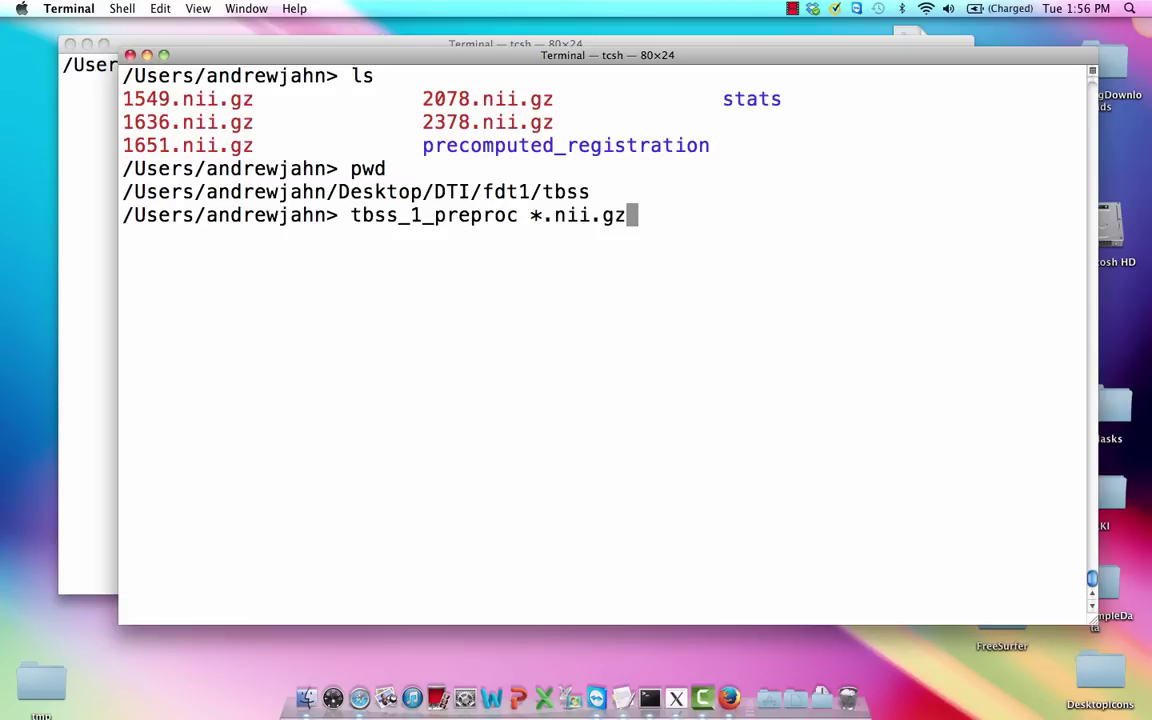
{"action": "key", "text": "Return"}
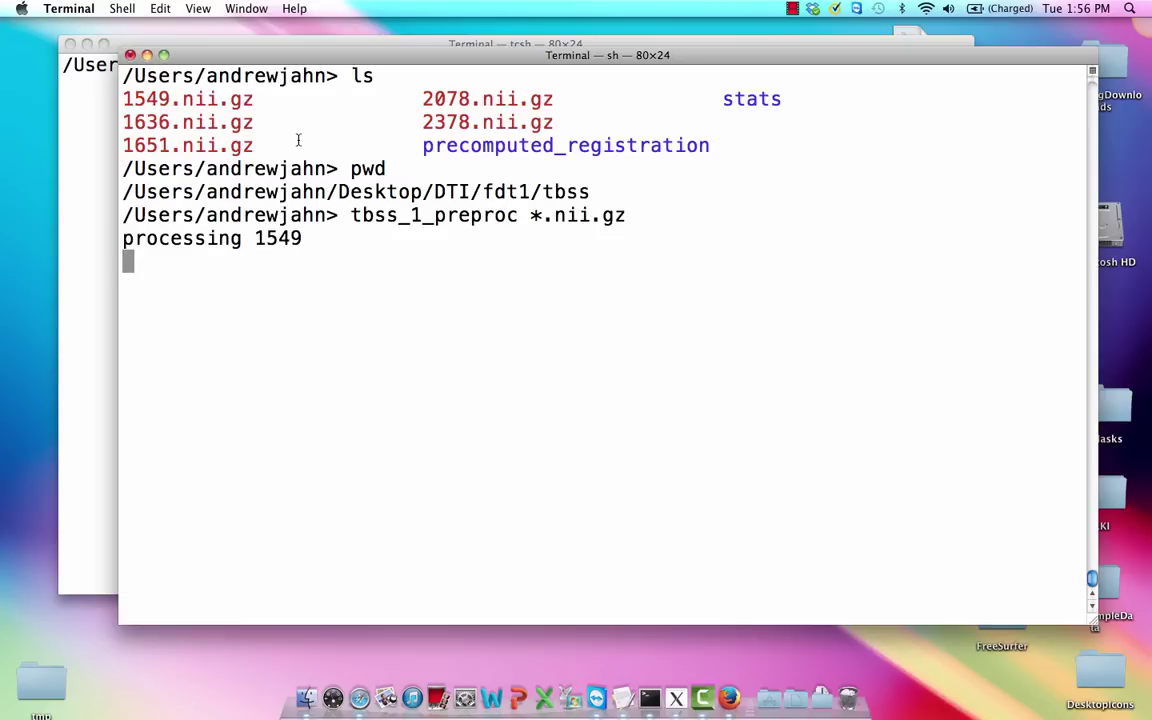
Step: In the second shell window, list $FSLDIR/bin and point out tbss_3_postreg among the TBSS scripts
{"action": "left_click", "coordinate": [107, 206]}
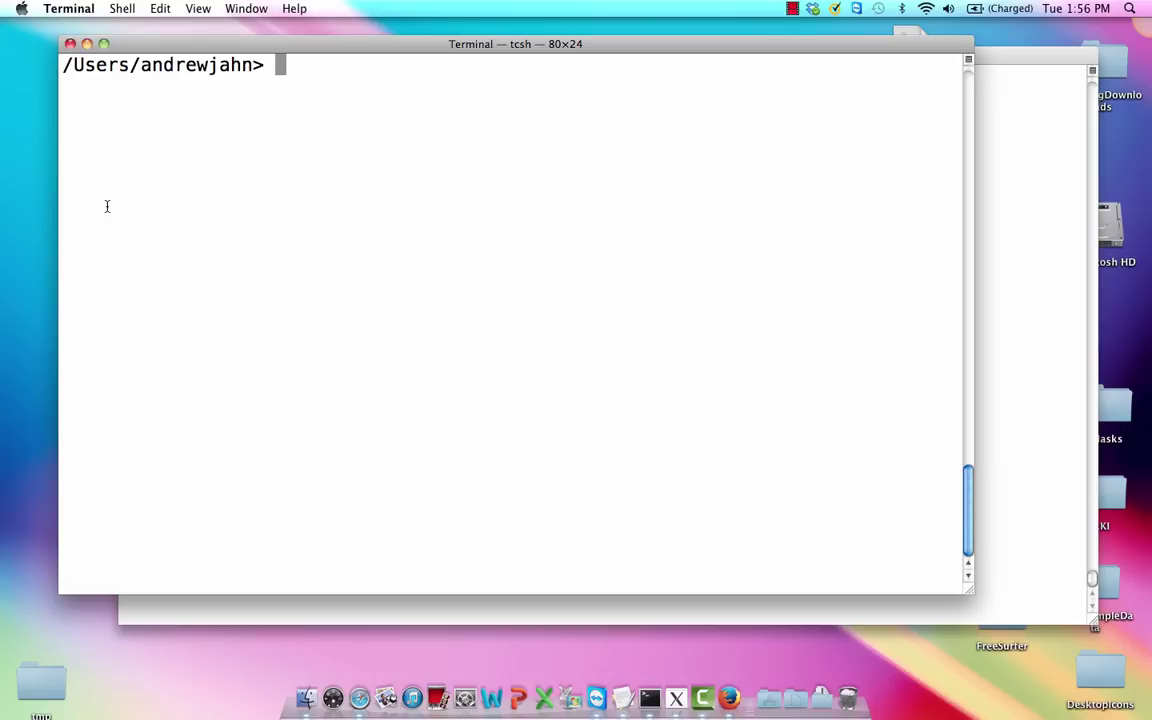
{"action": "type", "text": "ls $FSLD"}
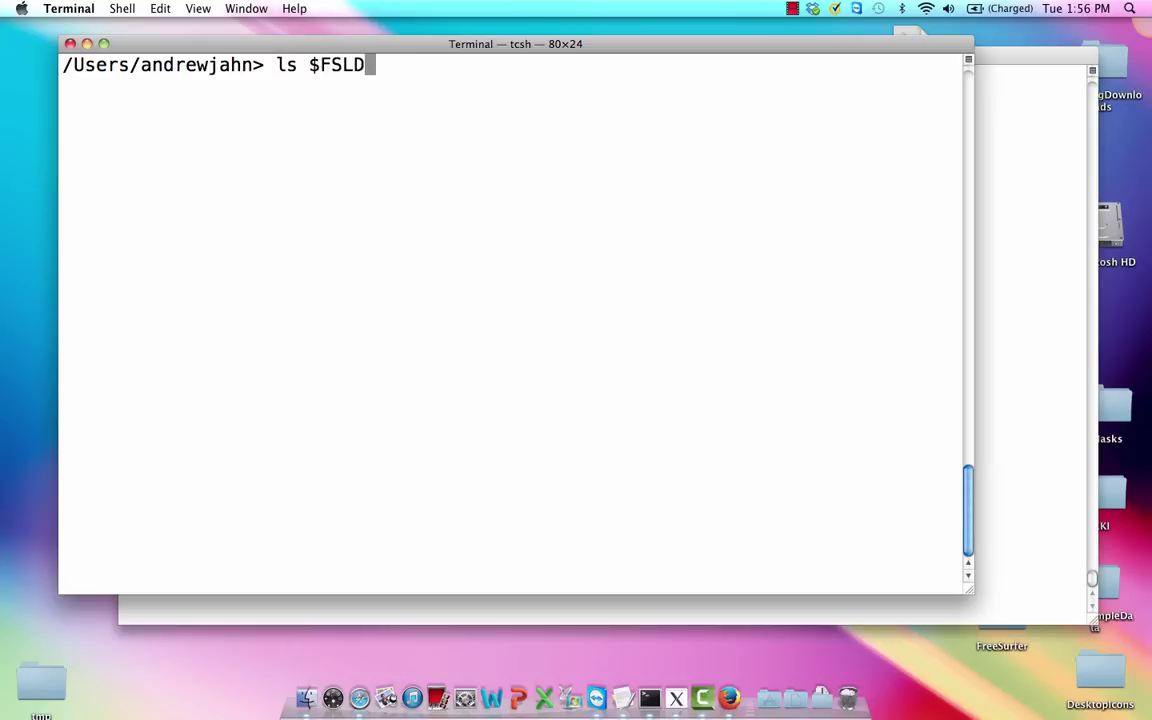
{"action": "type", "text": "IR/bin"}
{"action": "key", "text": "Return"}
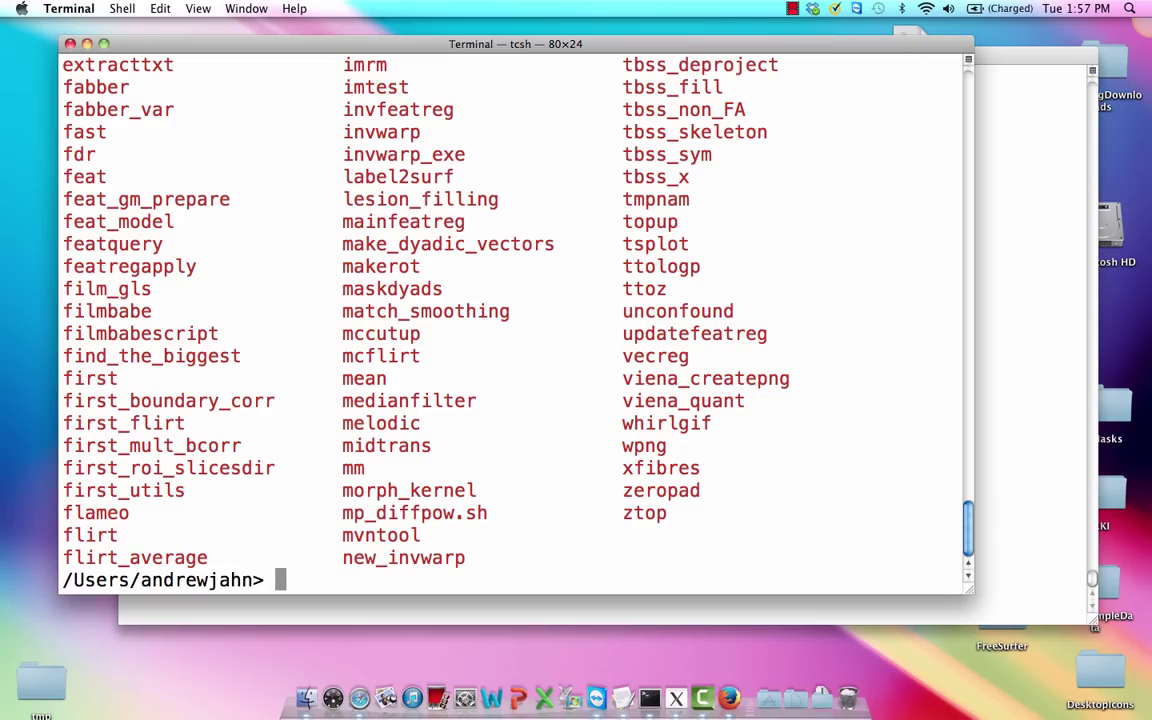
{"action": "scroll", "coordinate": [700, 212], "scroll_direction": "up", "scroll_amount": 5}
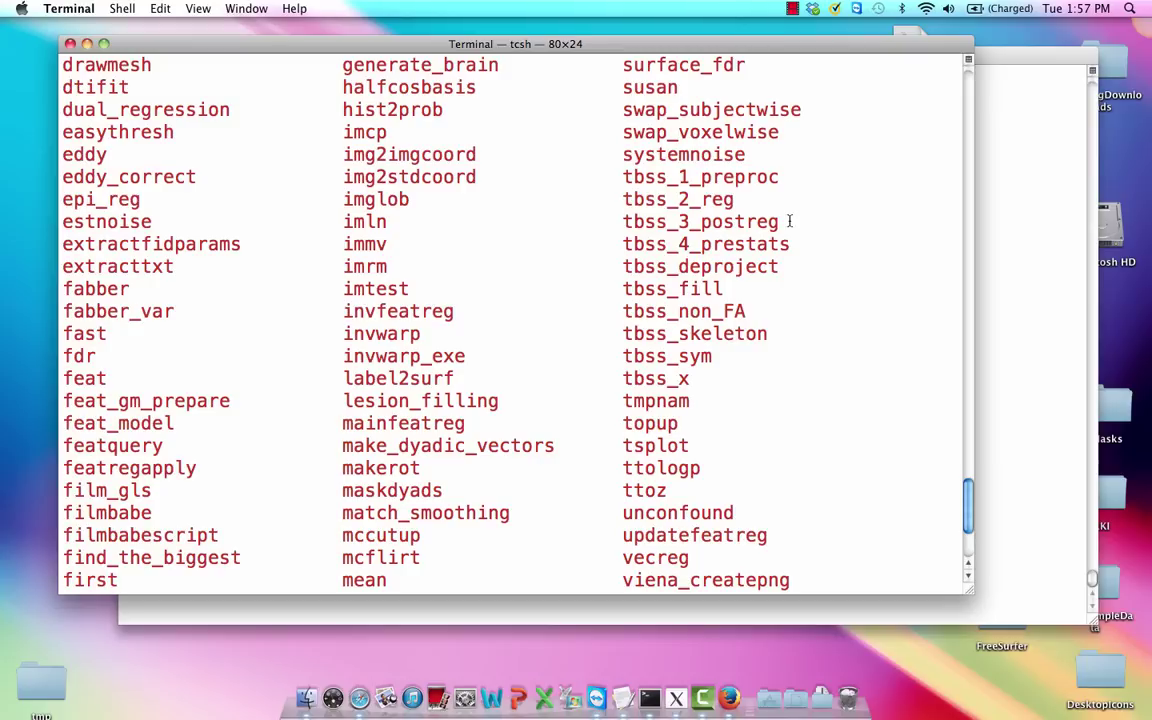
{"action": "left_click_drag", "start_coordinate": [780, 221], "coordinate": [701, 221]}
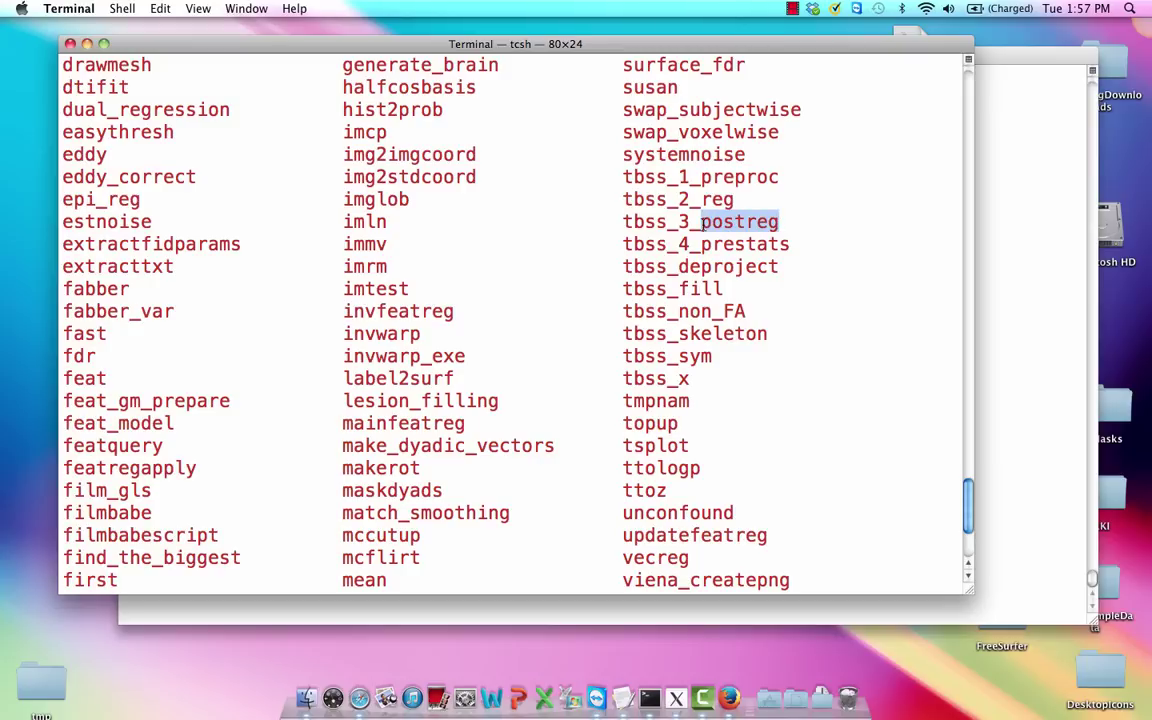
{"action": "left_click", "coordinate": [791, 246]}
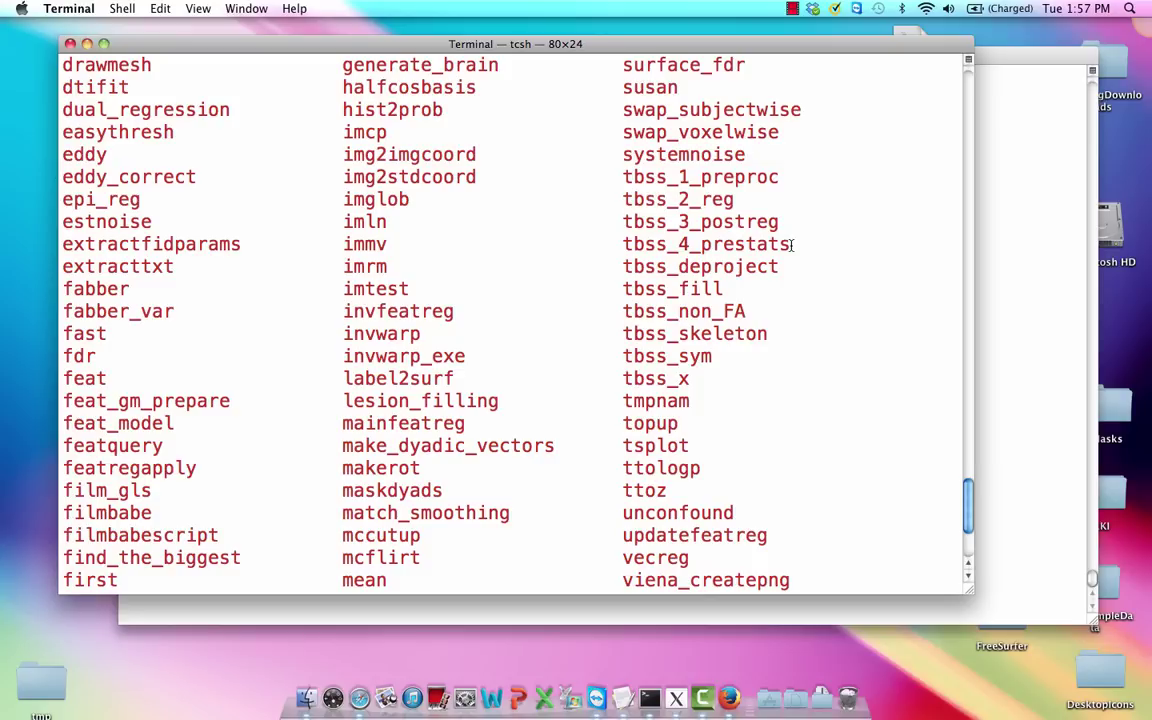
{"action": "scroll", "coordinate": [785, 250], "scroll_direction": "down", "scroll_amount": 3}
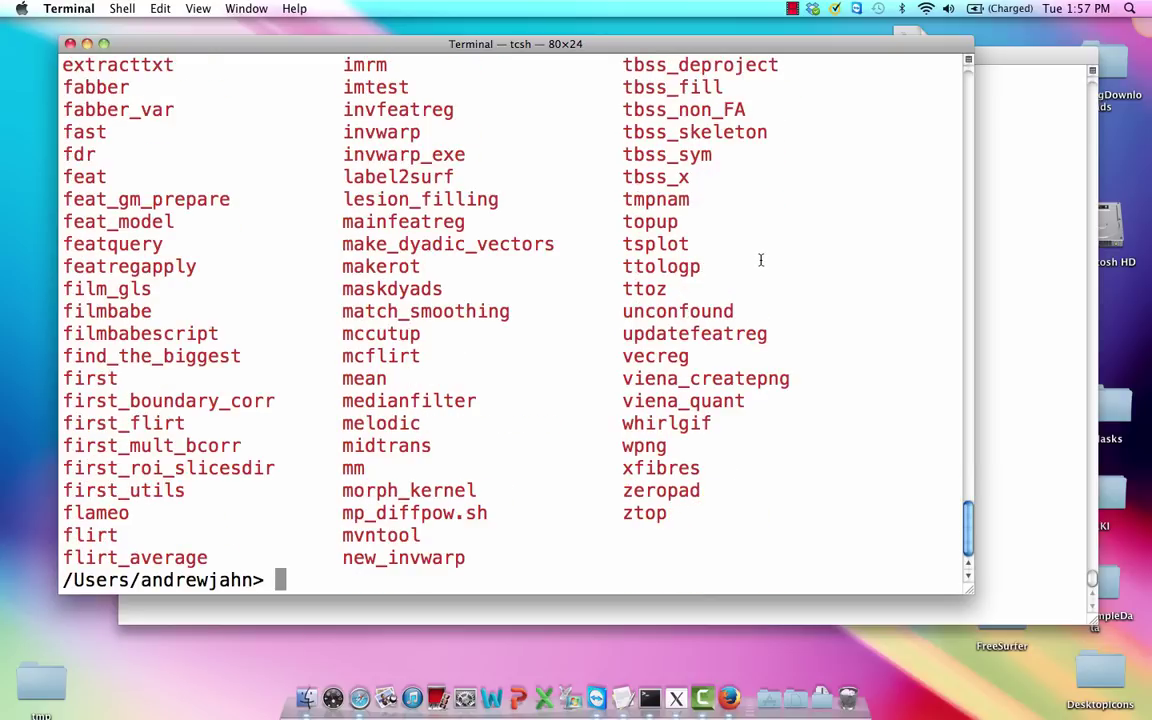
Step: View the tbss_4_prestats script in vi, including its distancemap section, then quit with :q
{"action": "type", "text": "vi $FSL"}
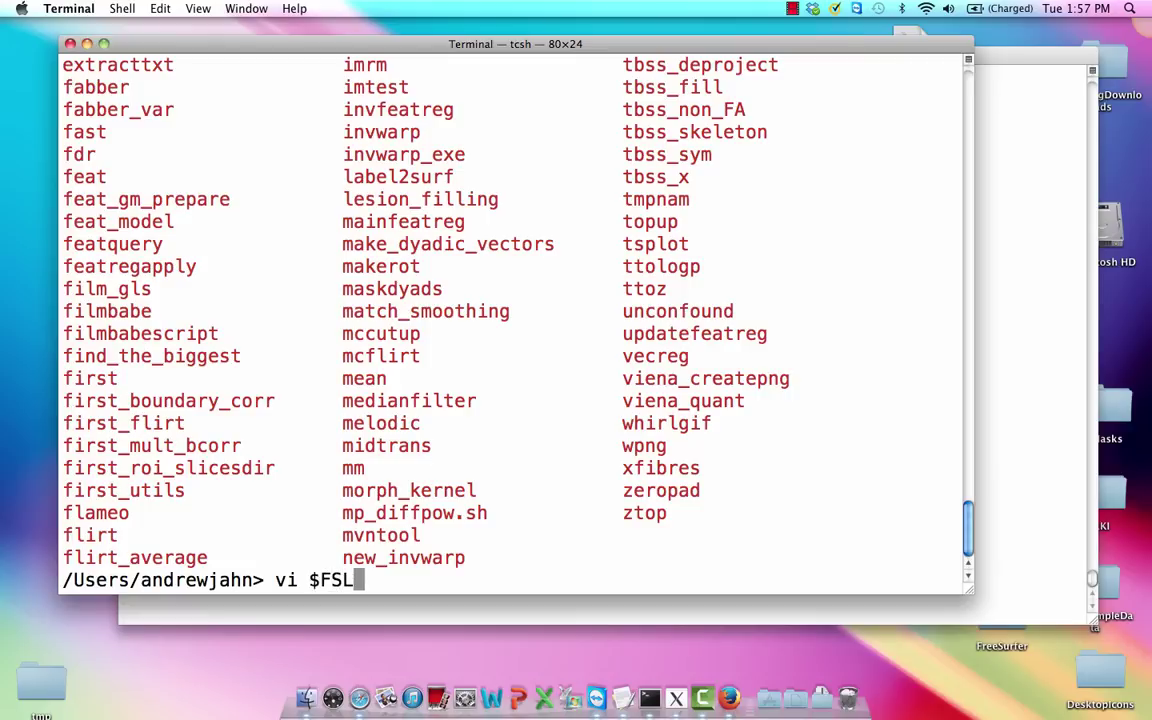
{"action": "type", "text": "DIR/b"}
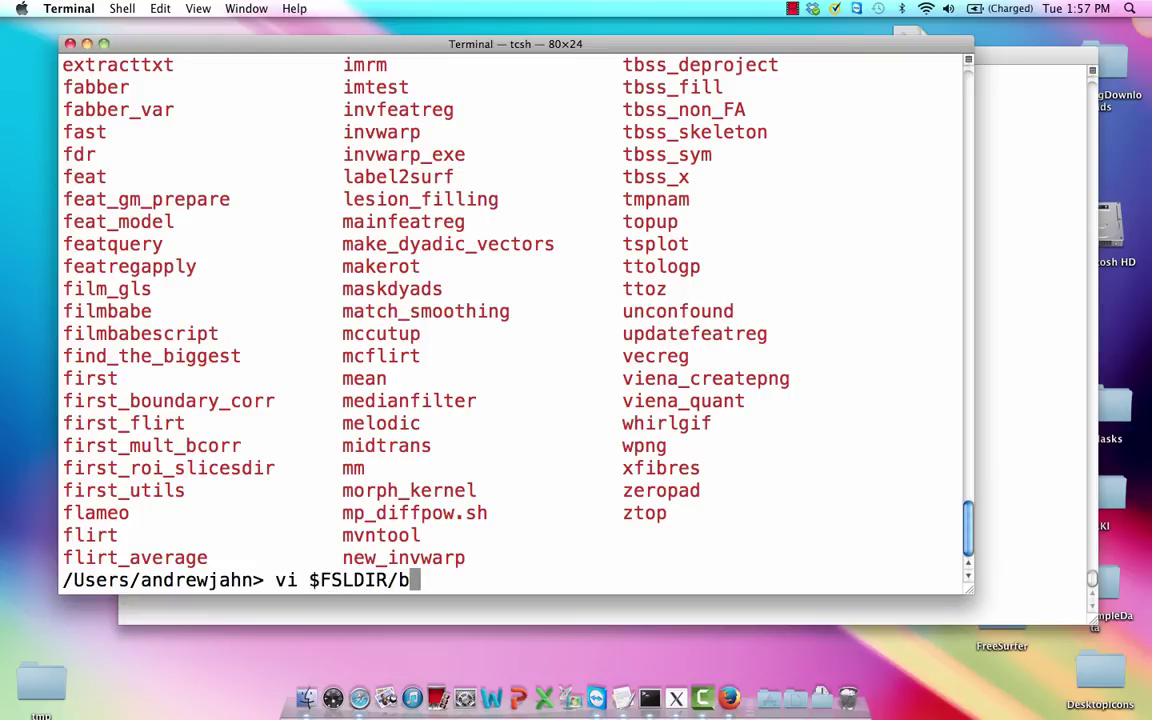
{"action": "type", "text": "in/tbss_"}
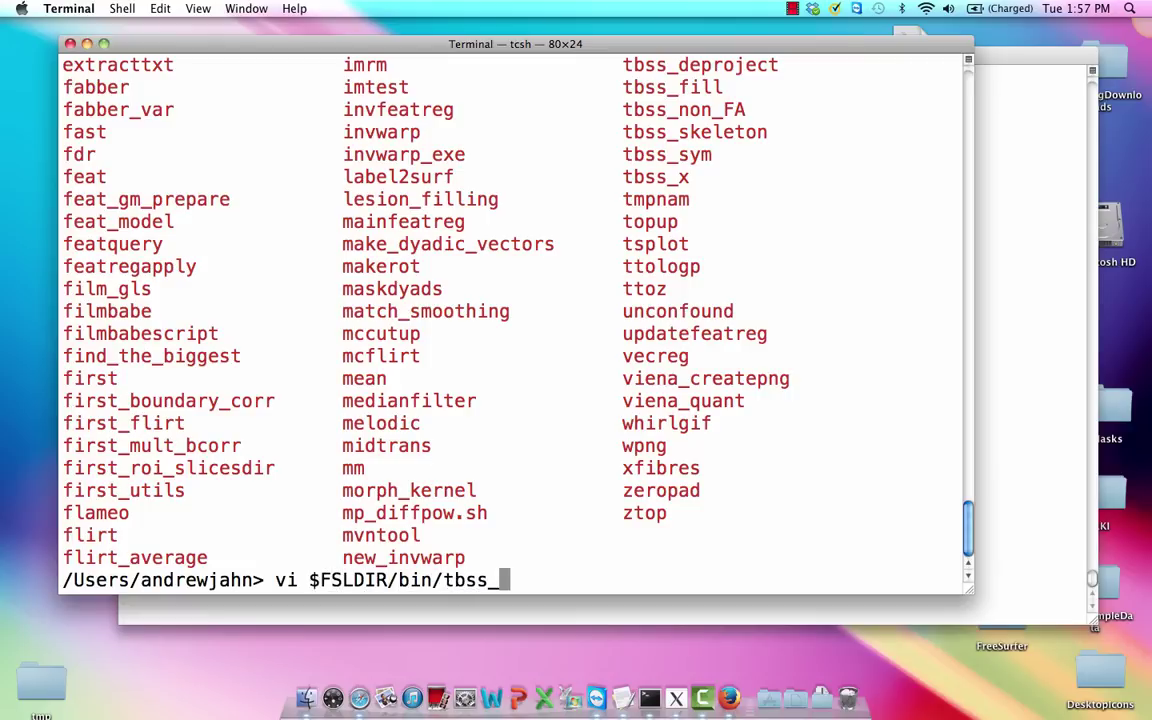
{"action": "type", "text": "4_prestats"}
{"action": "key", "text": "Return"}
{"action": "scroll", "coordinate": [515, 320], "scroll_direction": "down", "scroll_amount": 20}
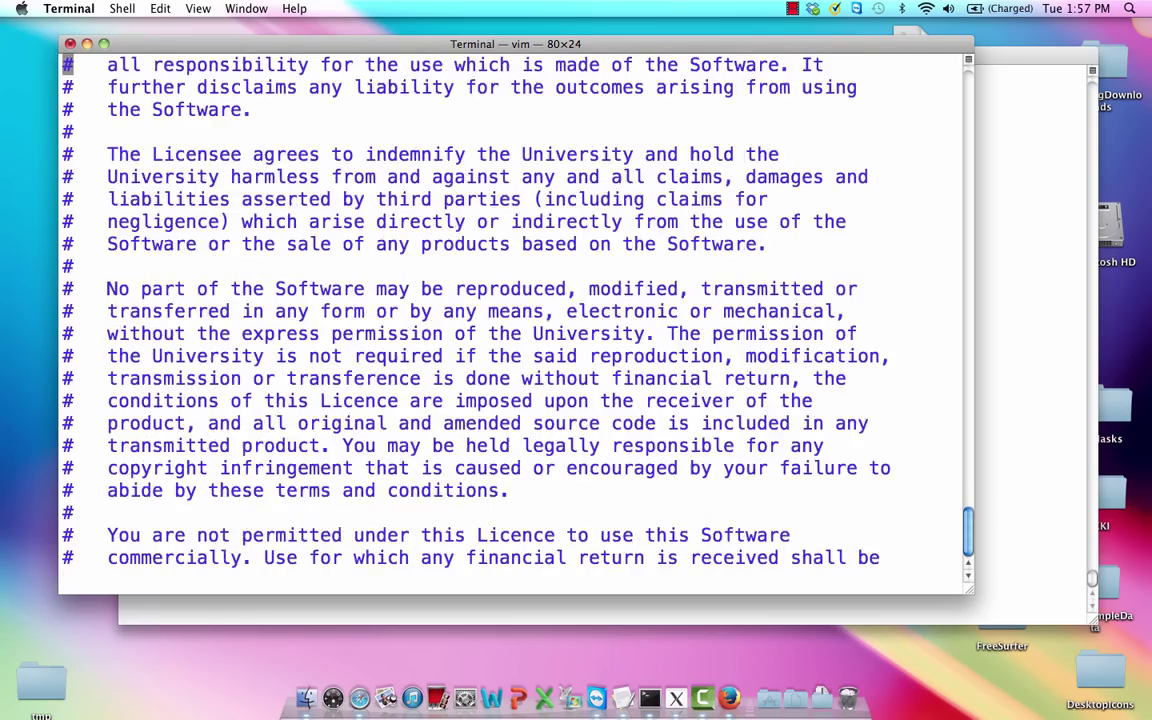
{"action": "scroll", "coordinate": [515, 320], "scroll_direction": "down", "scroll_amount": 3}
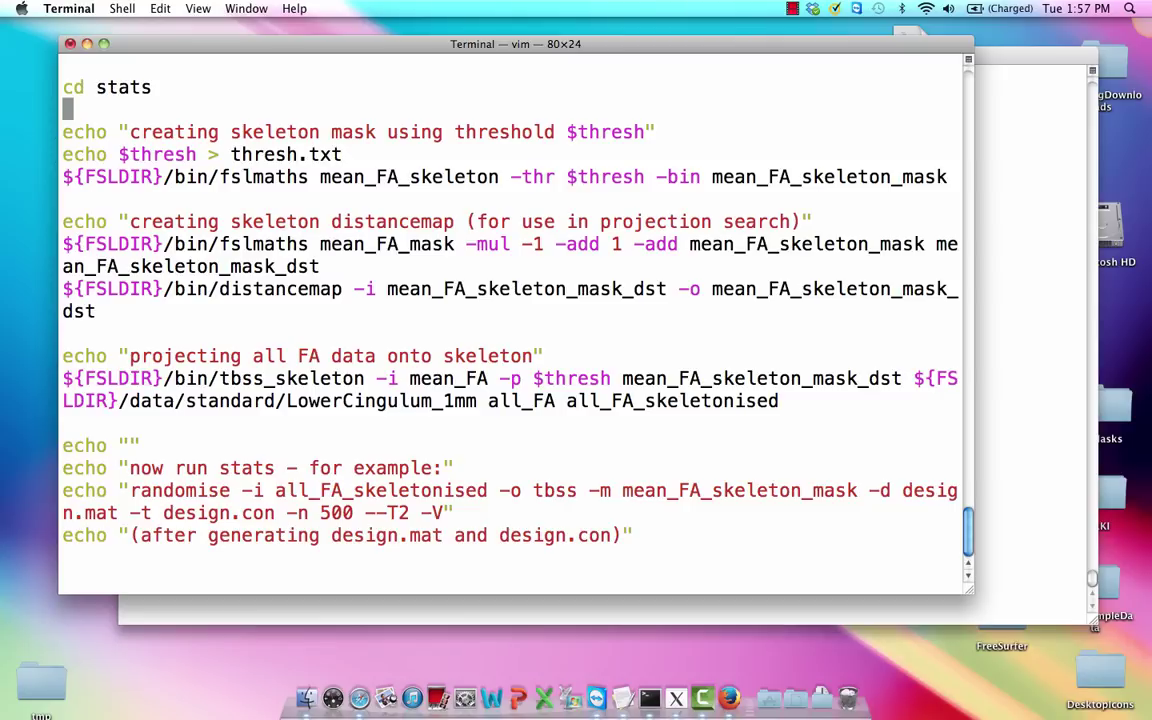
{"action": "key", "text": "Down"}
{"action": "key", "text": "Down"}
{"action": "key", "text": "Down"}
{"action": "key", "text": "Down"}
{"action": "key", "text": "Down"}
{"action": "key", "text": "Down"}
{"action": "key", "text": "Down"}
{"action": "key", "text": "Down"}
{"action": "key", "text": "Down"}
{"action": "key", "text": "Down"}
{"action": "key", "text": "Down"}
{"action": "key", "text": "Down"}
{"action": "key", "text": "Down"}
{"action": "key", "text": "Down"}
{"action": "key", "text": "Down"}
{"action": "key", "text": "Down"}
{"action": "key", "text": "ctrl+u"}
{"action": "key", "text": "Up"}
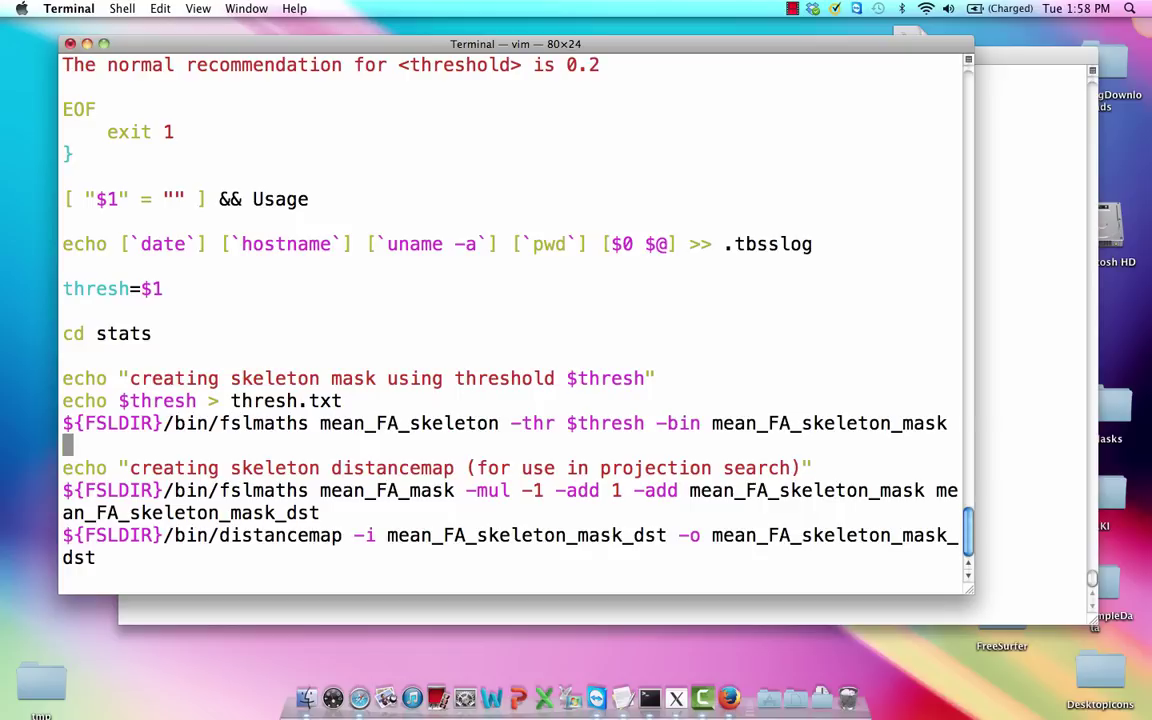
{"action": "type", "text": ":q"}
{"action": "key", "text": "Return"}
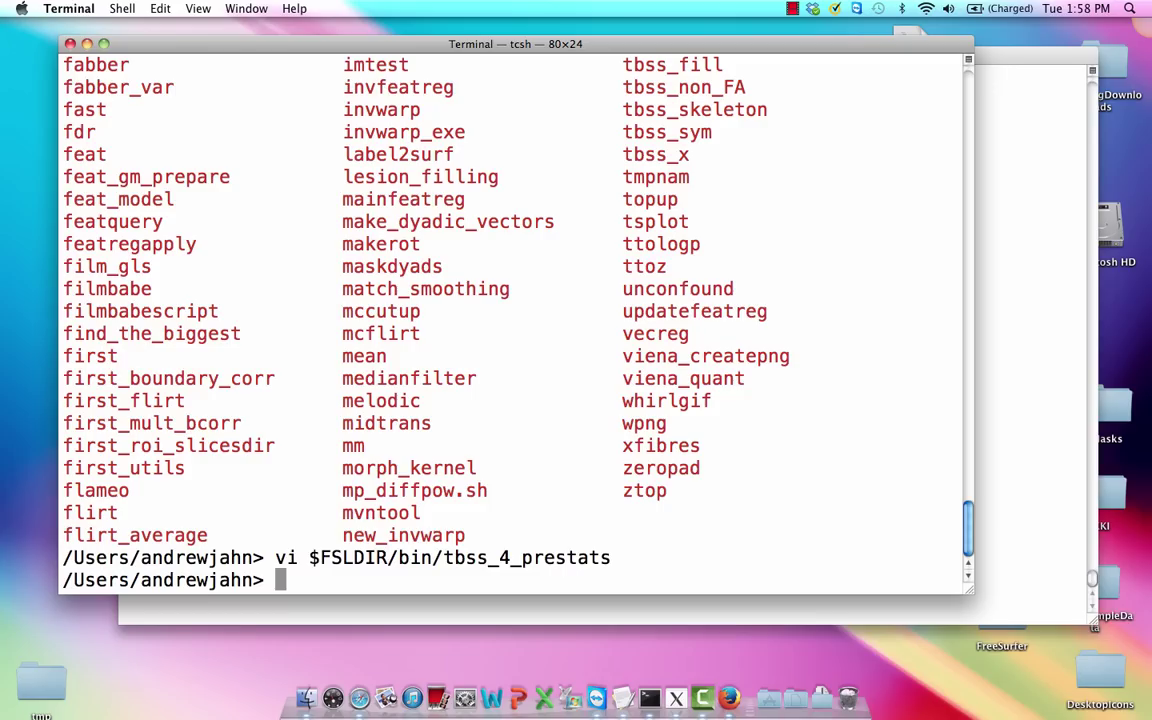
Step: Bring the finished preprocessing session forward and list the tbss directory
{"action": "left_click", "coordinate": [981, 220]}
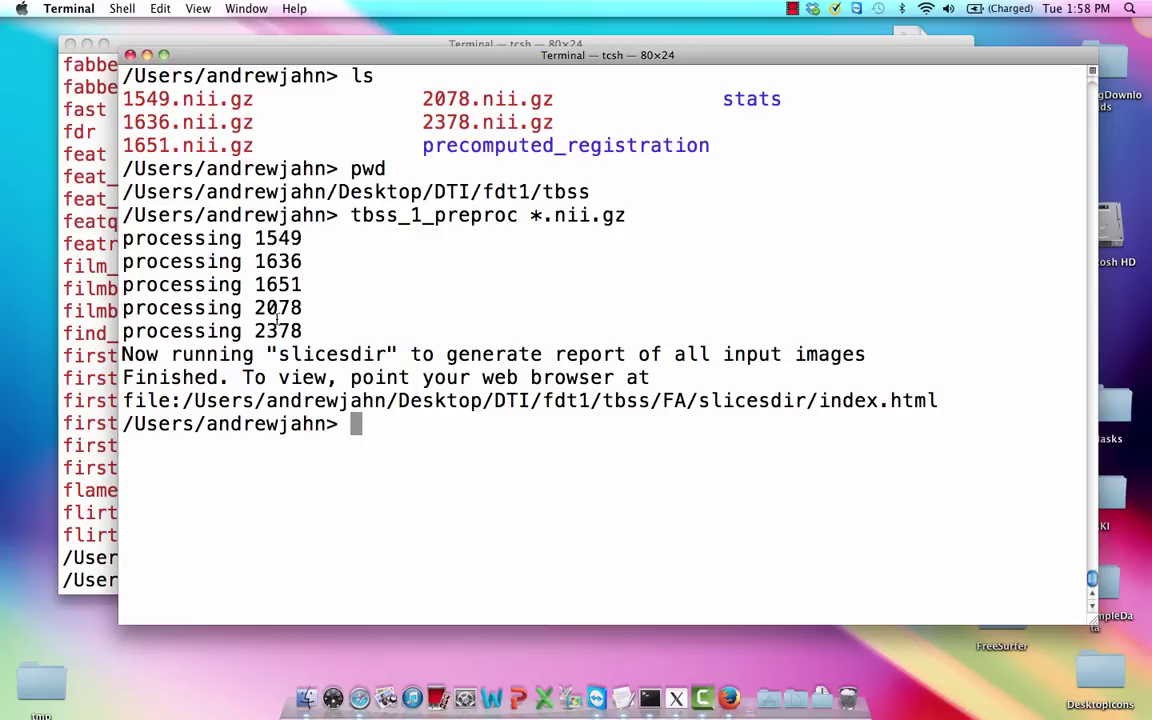
{"action": "type", "text": "cd"}
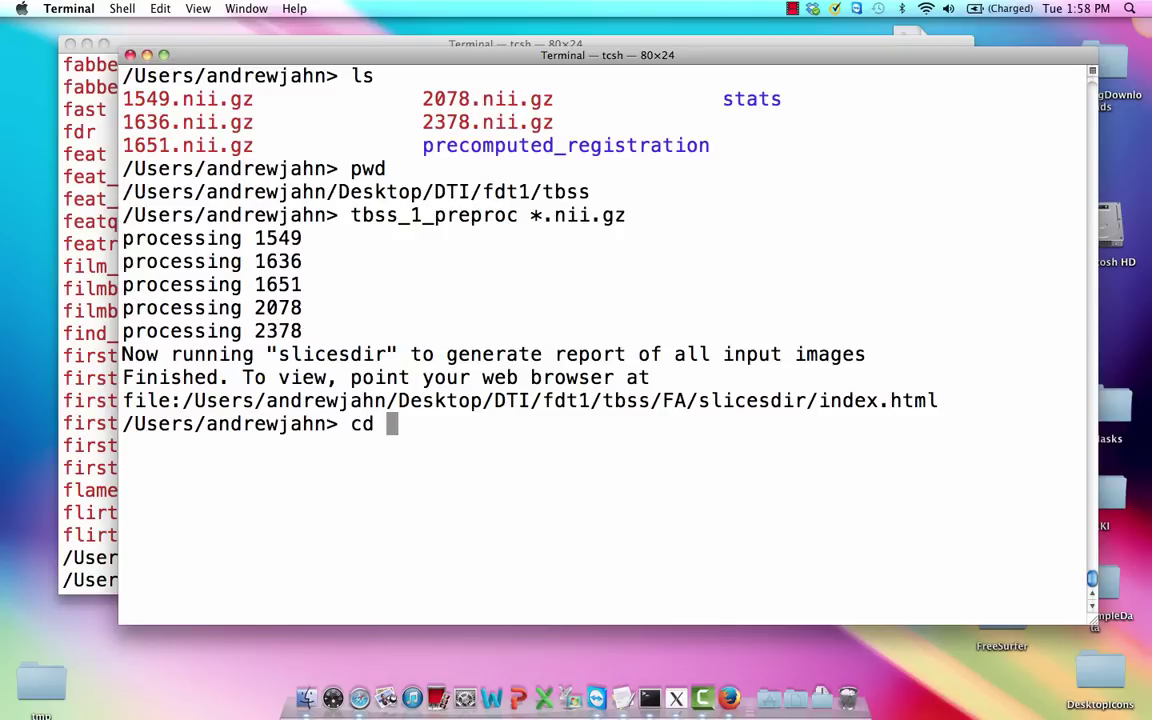
{"action": "key", "text": "BackSpace"}
{"action": "key", "text": "BackSpace"}
{"action": "key", "text": "BackSpace"}
{"action": "type", "text": "ls"}
{"action": "key", "text": "Return"}
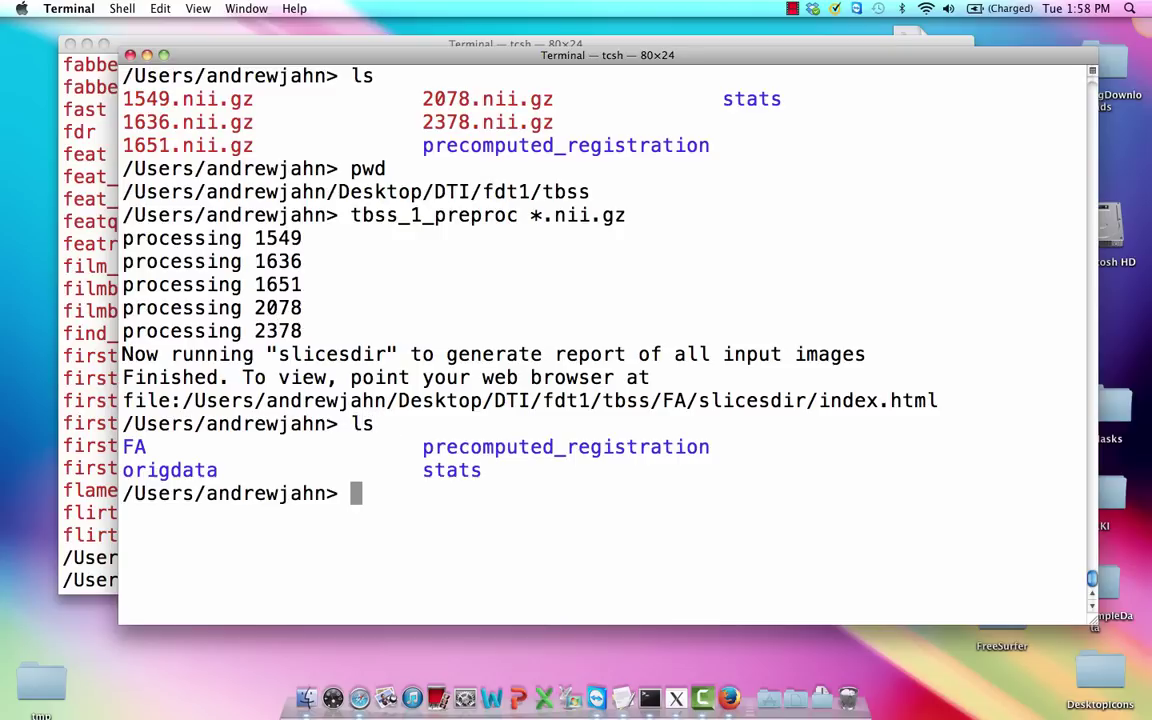
Step: Enter the FA folder, list its FA maps, masks and slicesdir, and type open -a firefox slicesdir/index.html
{"action": "type", "text": "cd FA"}
{"action": "key", "text": "Return"}
{"action": "type", "text": "ls"}
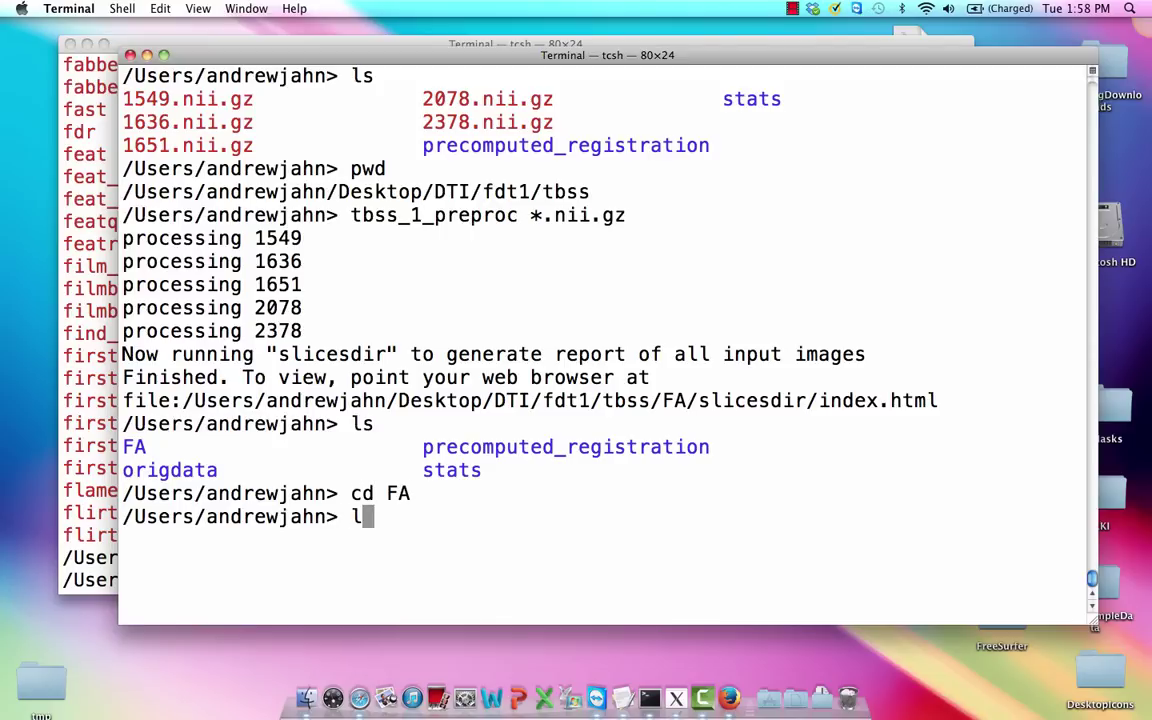
{"action": "key", "text": "Return"}
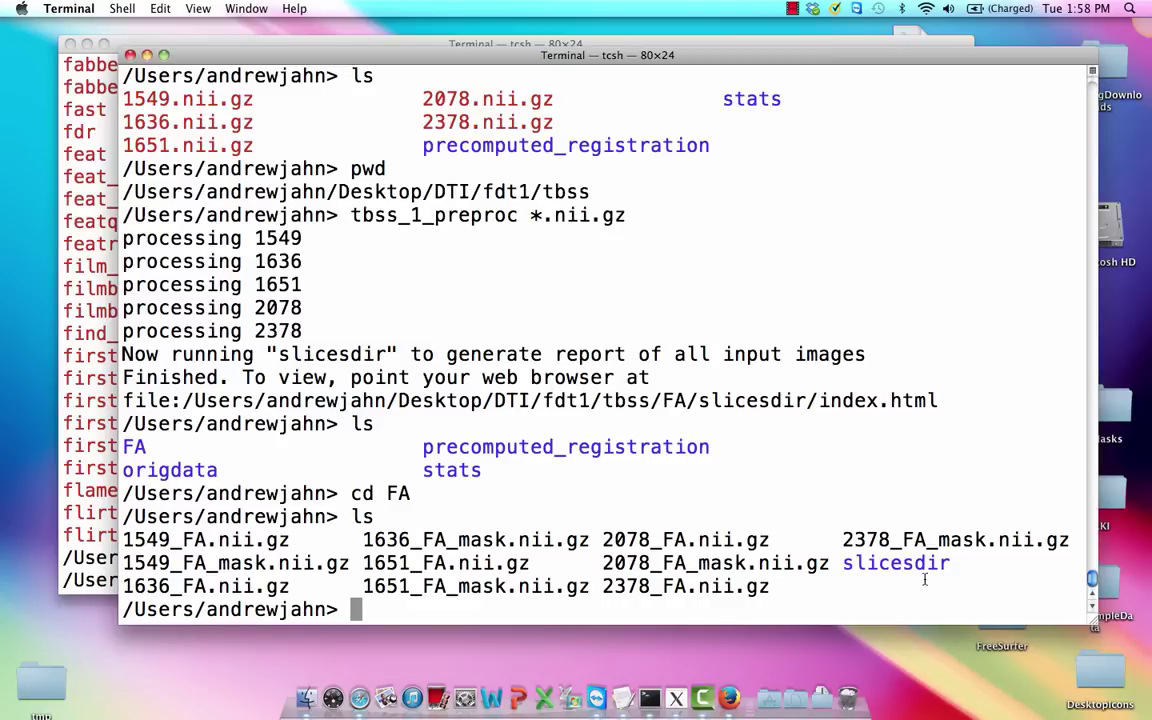
{"action": "left_click_drag", "start_coordinate": [951, 564], "coordinate": [848, 566]}
{"action": "left_click", "coordinate": [807, 607]}
{"action": "type", "text": "open -a fire"}
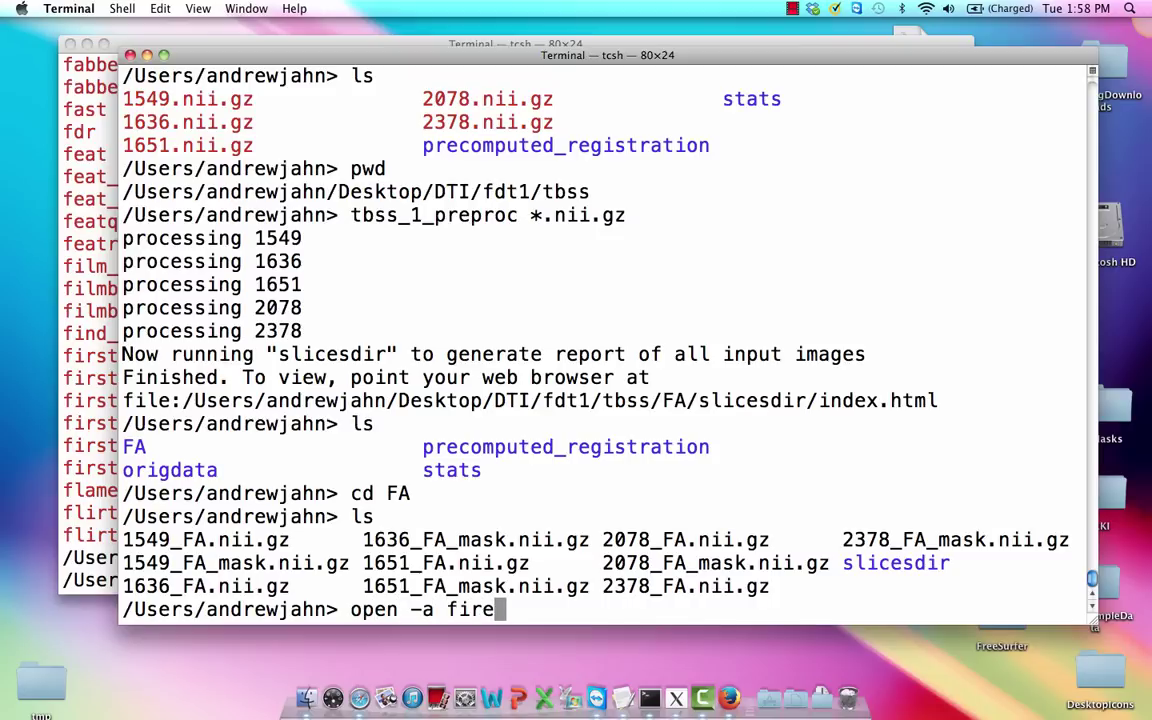
{"action": "type", "text": "fox slicesdir/index.html"}
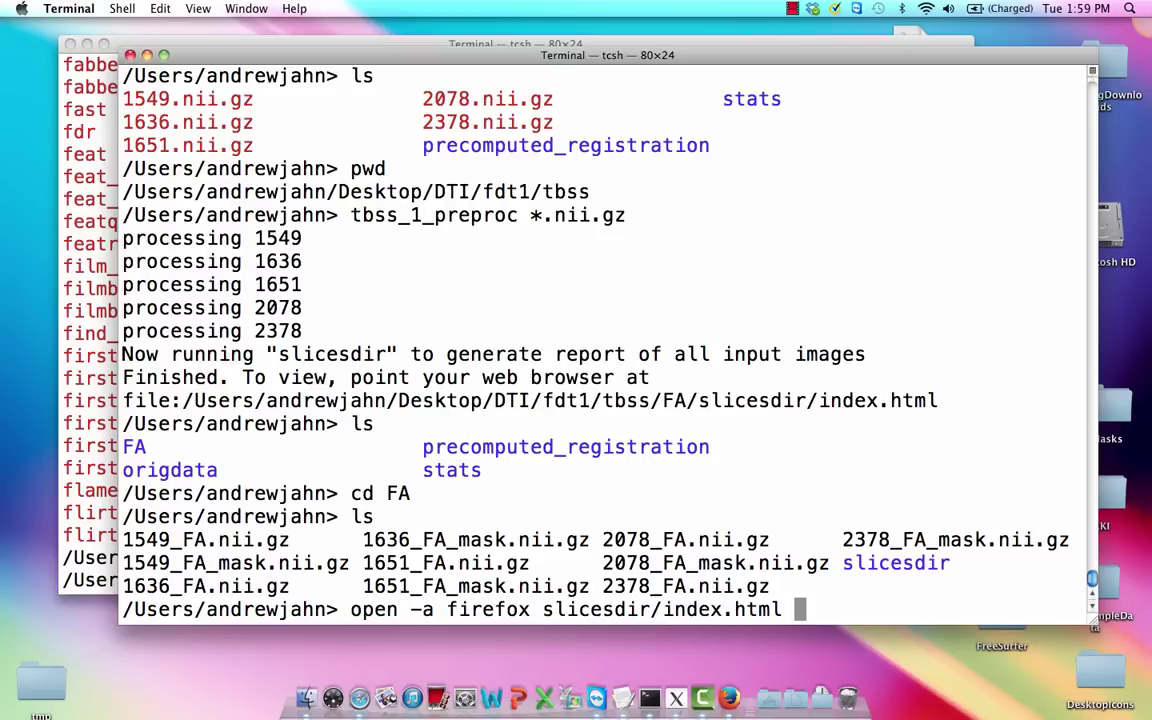
Step: Review the slicesdir FA report for all five scans in Firefox, then close it
{"action": "key", "text": "Return"}
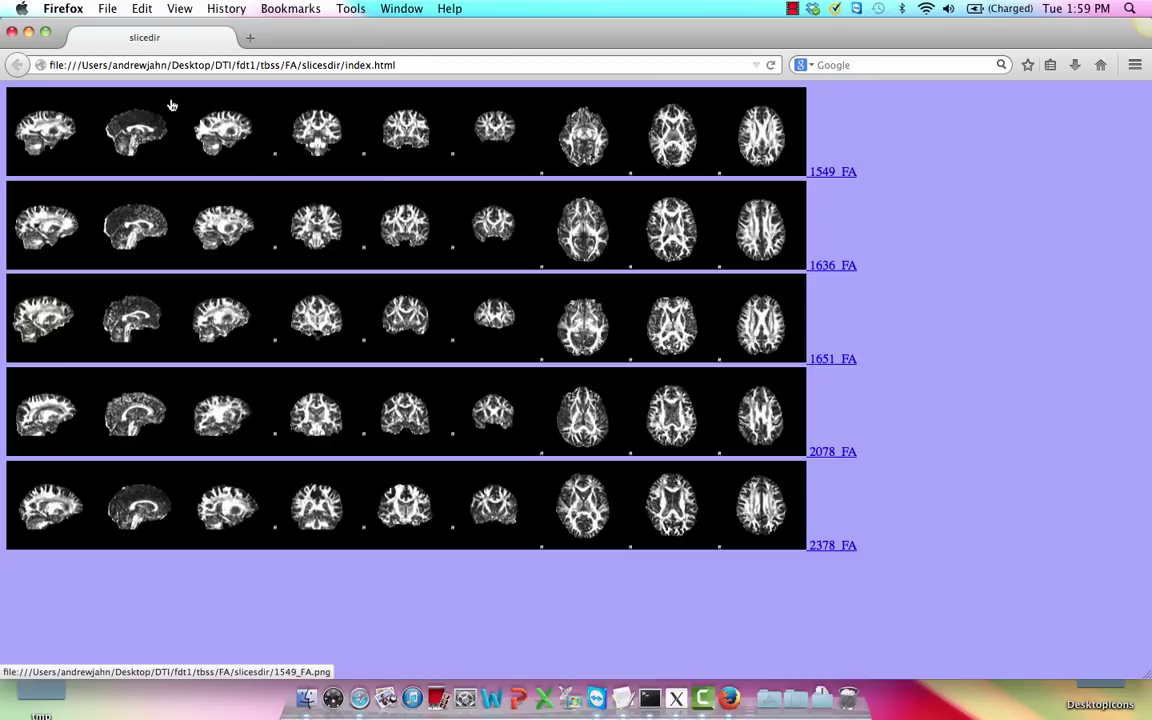
{"action": "left_click", "coordinate": [11, 33]}
{"action": "left_click", "coordinate": [405, 356]}
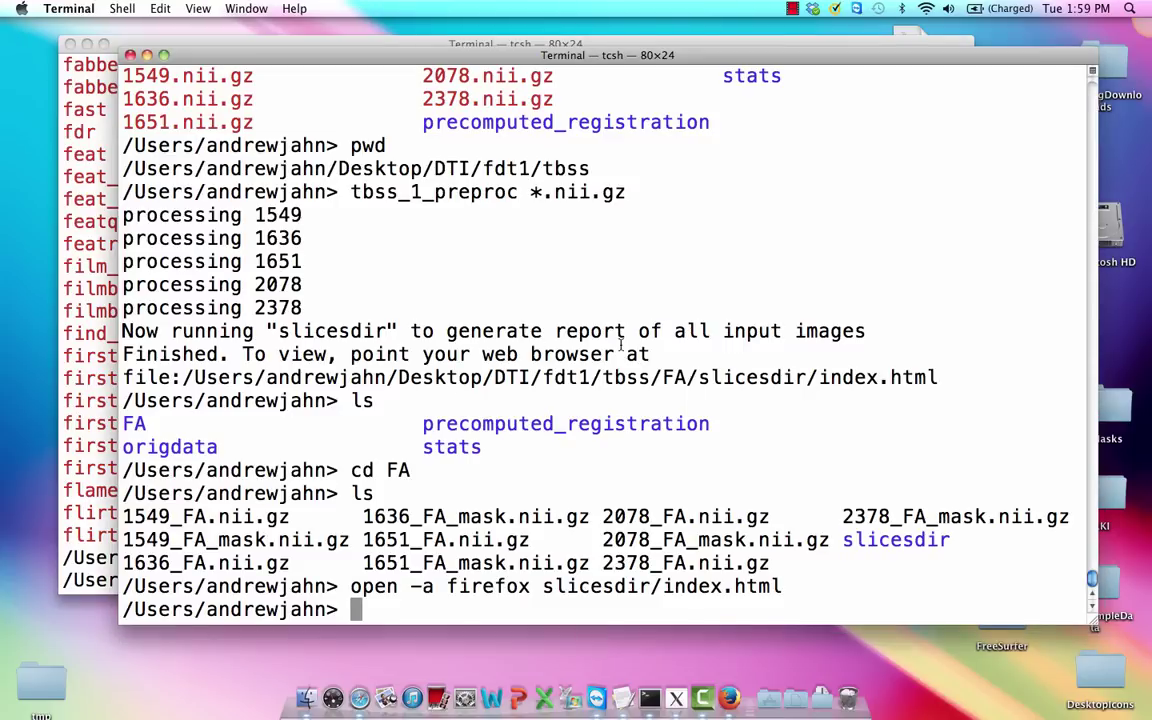
Step: List the FA folder, return to the tbss directory, then type and clear a tbss_2_reg -T command
{"action": "type", "text": "ls"}
{"action": "key", "text": "Return"}
{"action": "type", "text": "cd ..ls"}
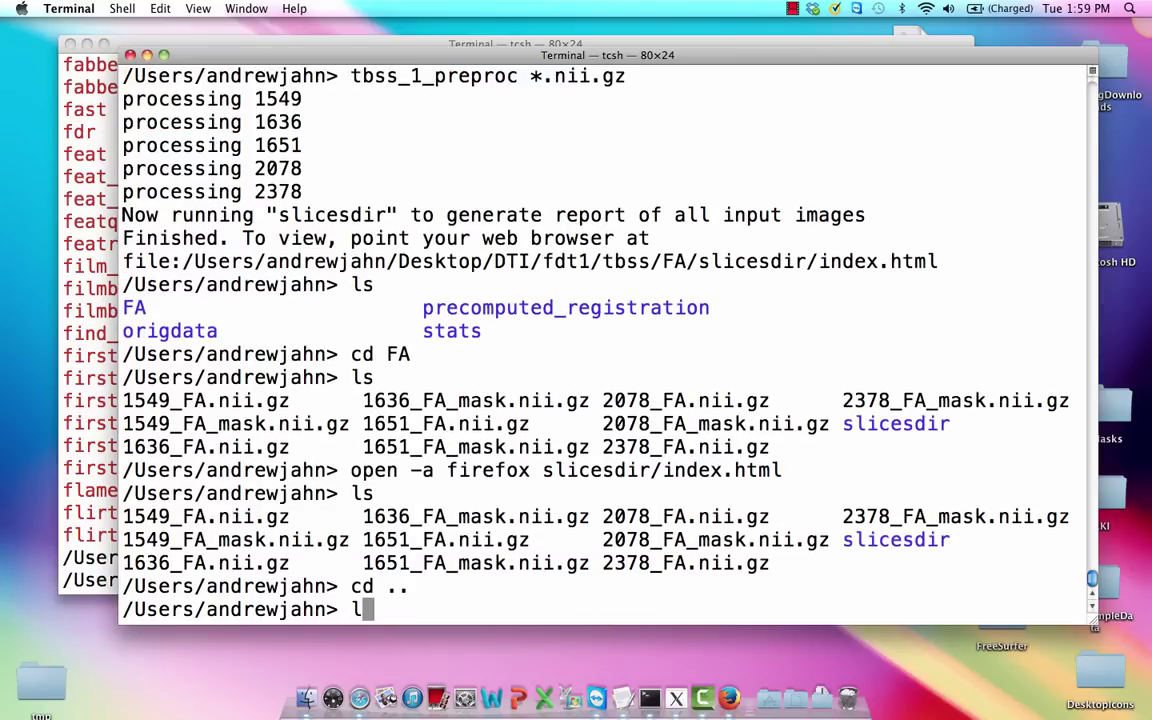
{"action": "key", "text": "Return"}
{"action": "type", "text": "t"}
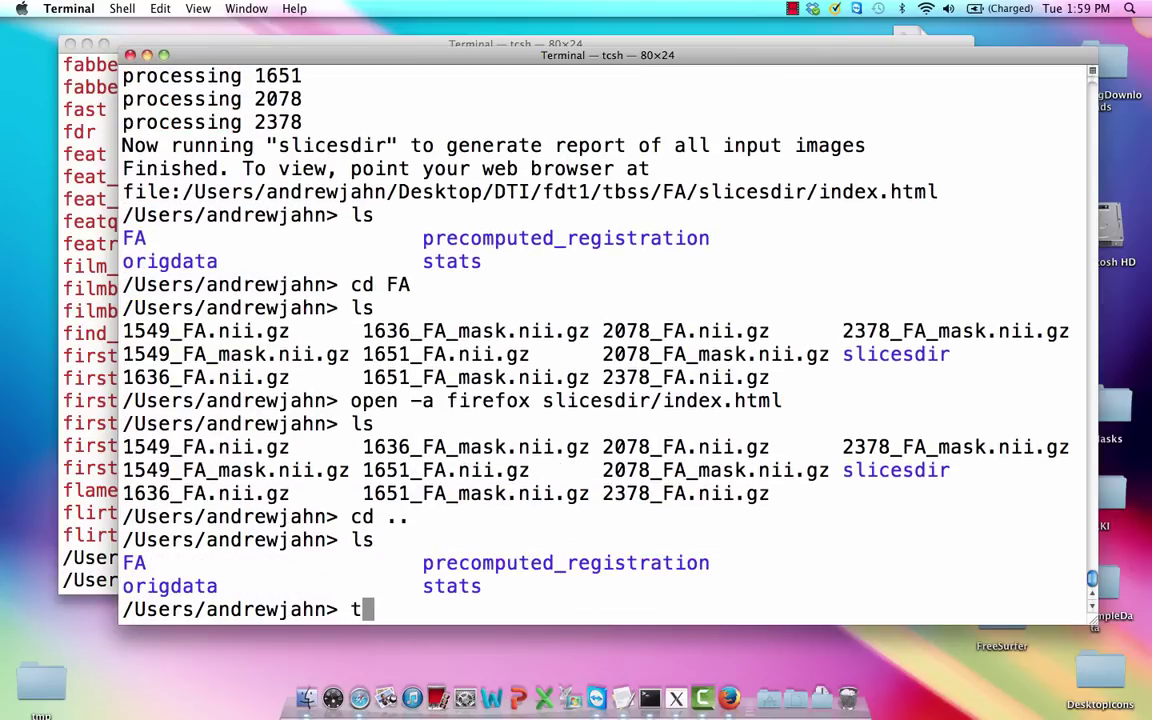
{"action": "type", "text": "bss_2_reg"}
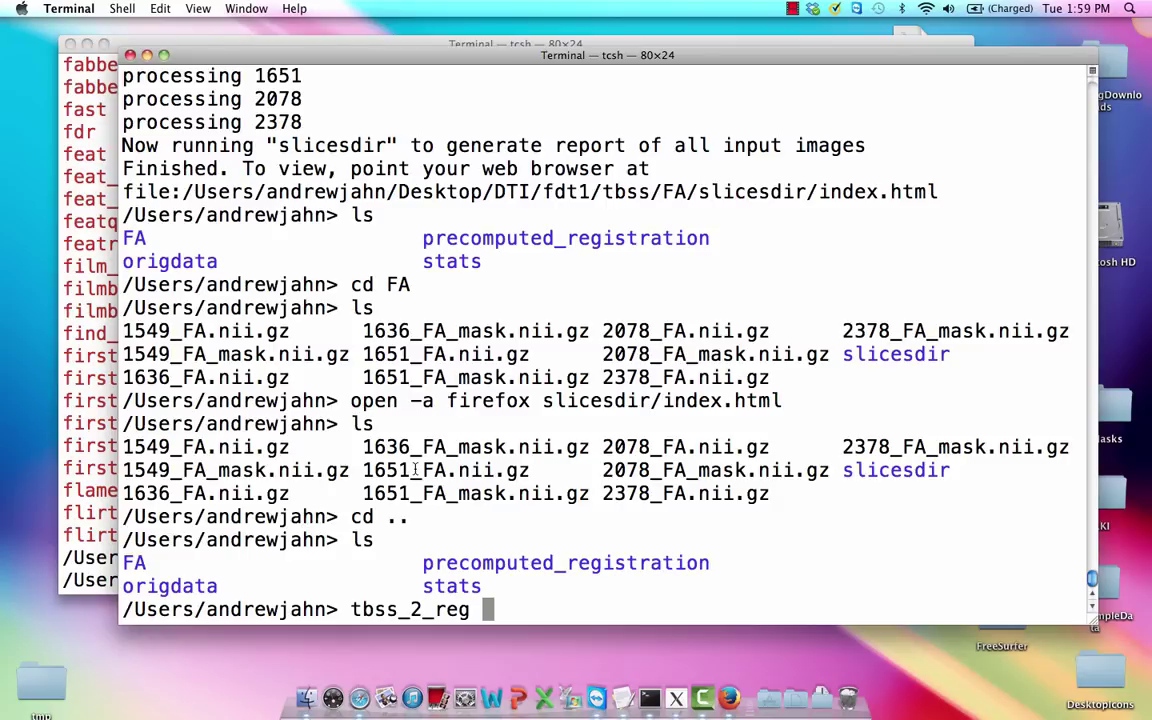
{"action": "type", "text": "-T"}
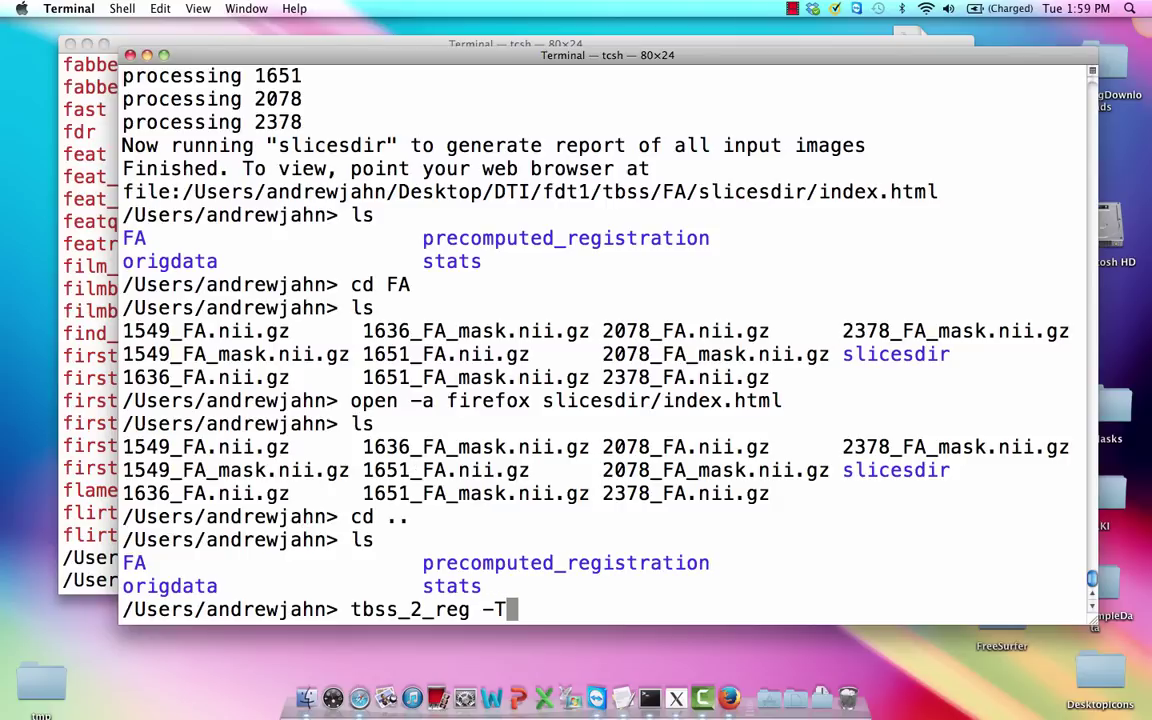
{"action": "key", "text": "ctrl+u"}
Step: Run tbss_2_reg without arguments to view its target options, including FMRIB58_FA_1mm
{"action": "type", "text": "tbss_2"}
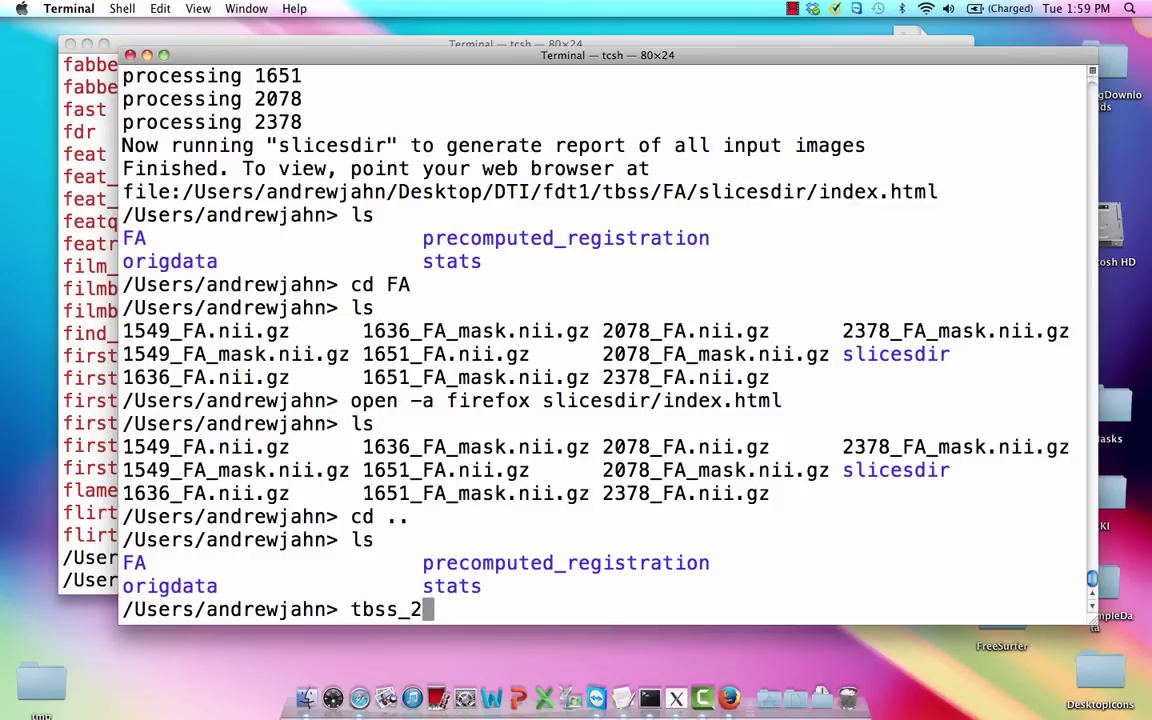
{"action": "key", "text": "Tab"}
{"action": "key", "text": "Return"}
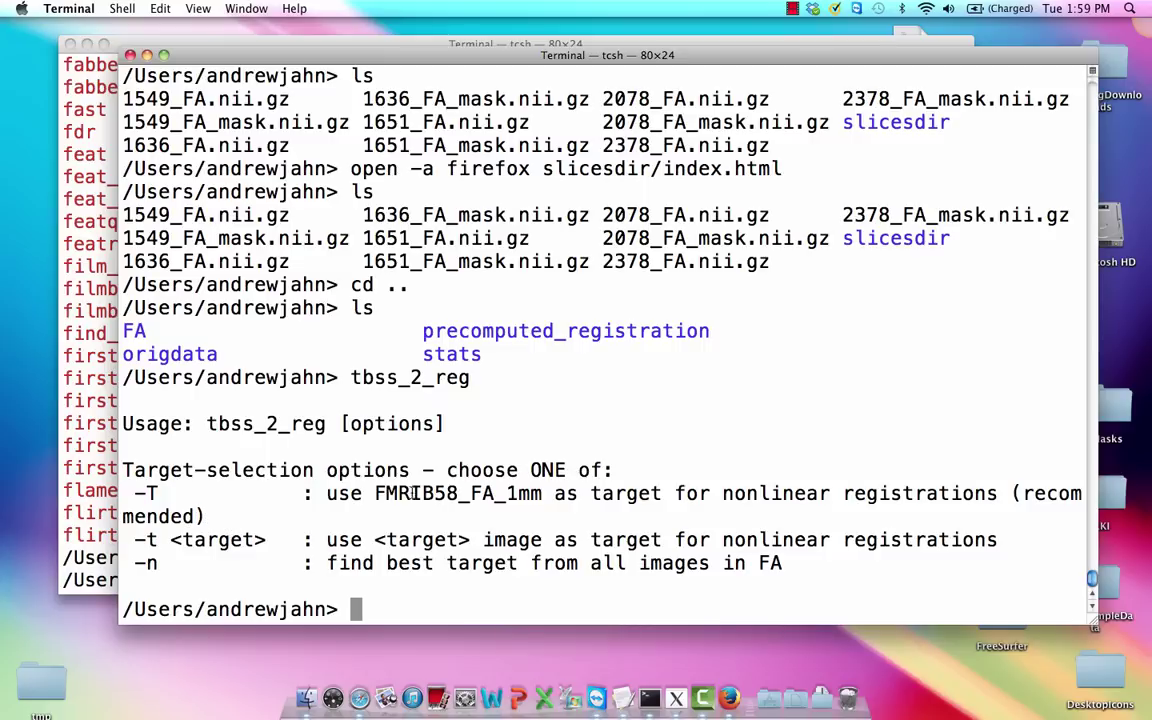
{"action": "left_click_drag", "start_coordinate": [375, 493], "coordinate": [545, 489]}
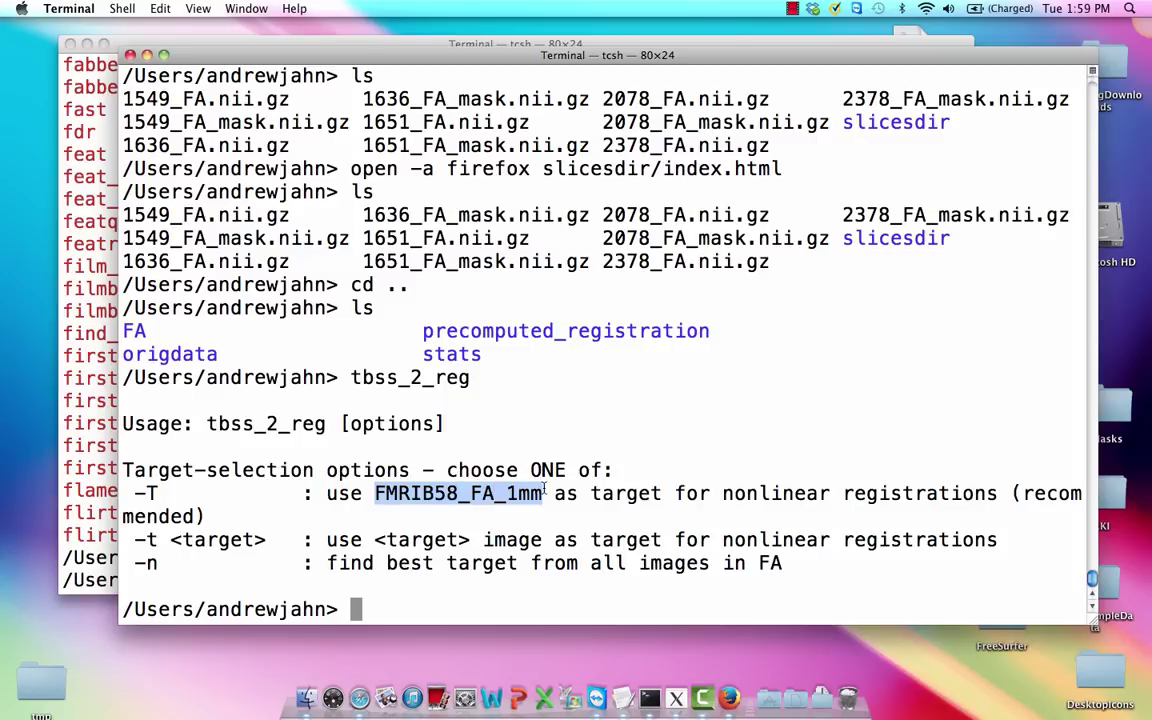
{"action": "left_click", "coordinate": [545, 489]}
{"action": "type", "text": "tbss"}
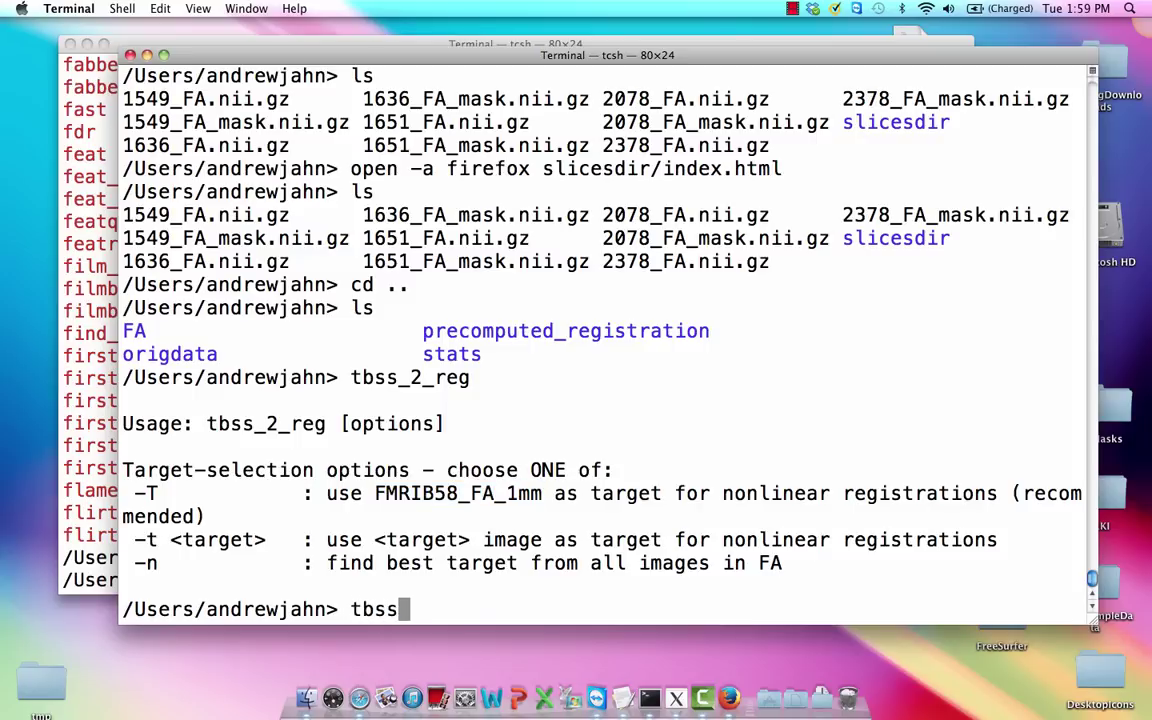
{"action": "type", "text": "_2_reg -T"}
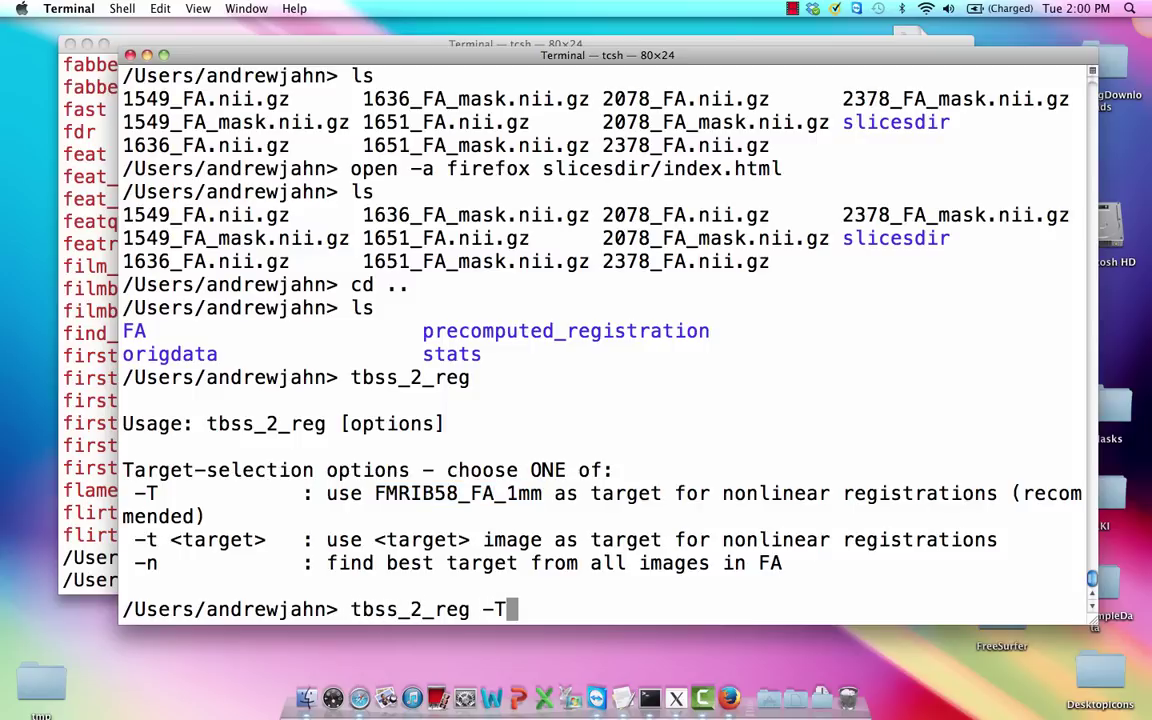
{"action": "key", "text": "ctrl+u"}
Step: List the tbss directory and copy precomputed_registration/* into the FA folder
{"action": "type", "text": "ls"}
{"action": "key", "text": "Return"}
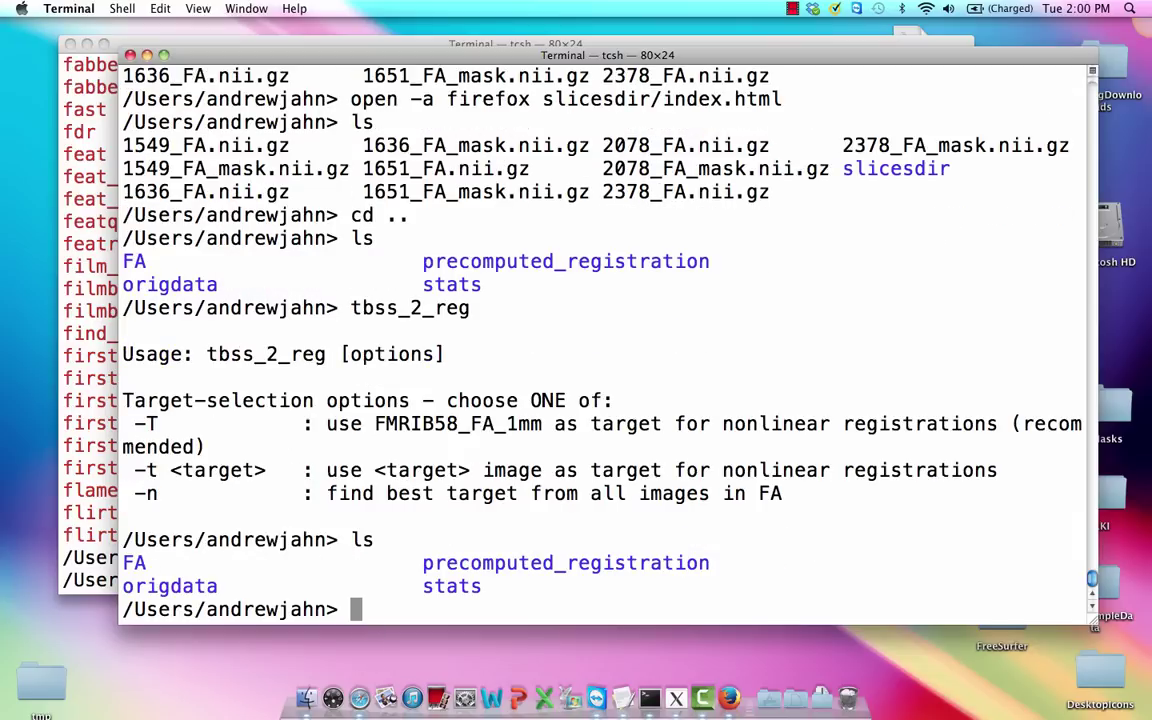
{"action": "type", "text": "cp pre"}
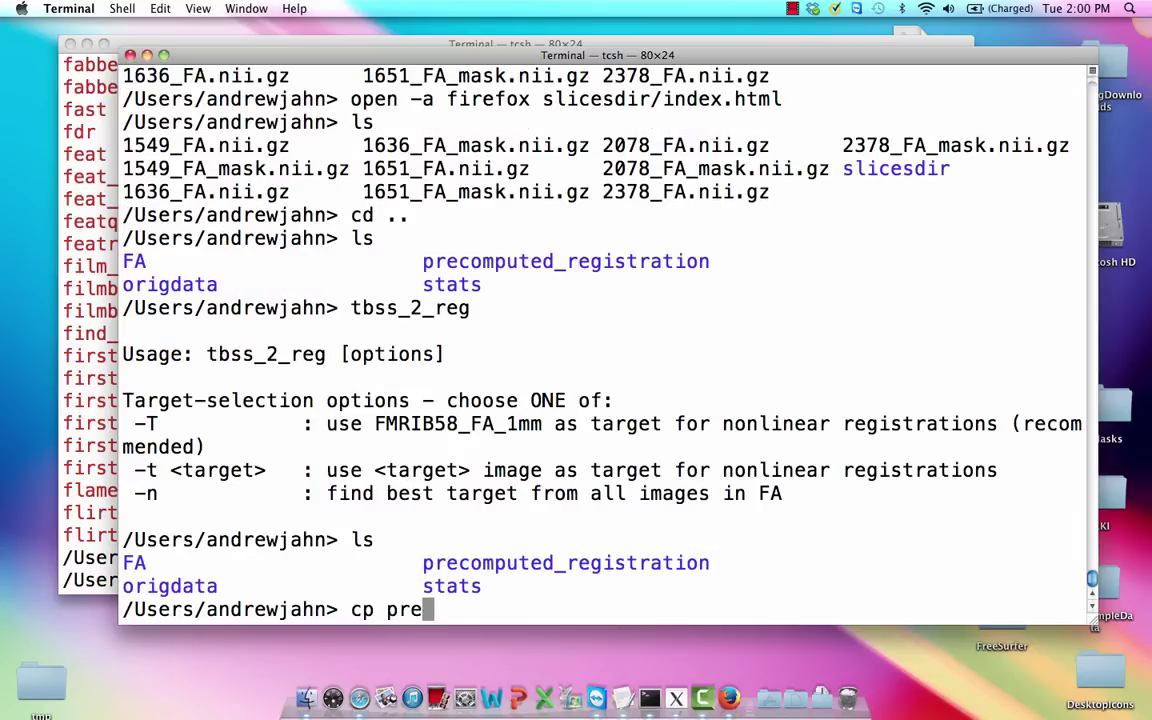
{"action": "key", "text": "Tab"}
{"action": "type", "text": "* FA"}
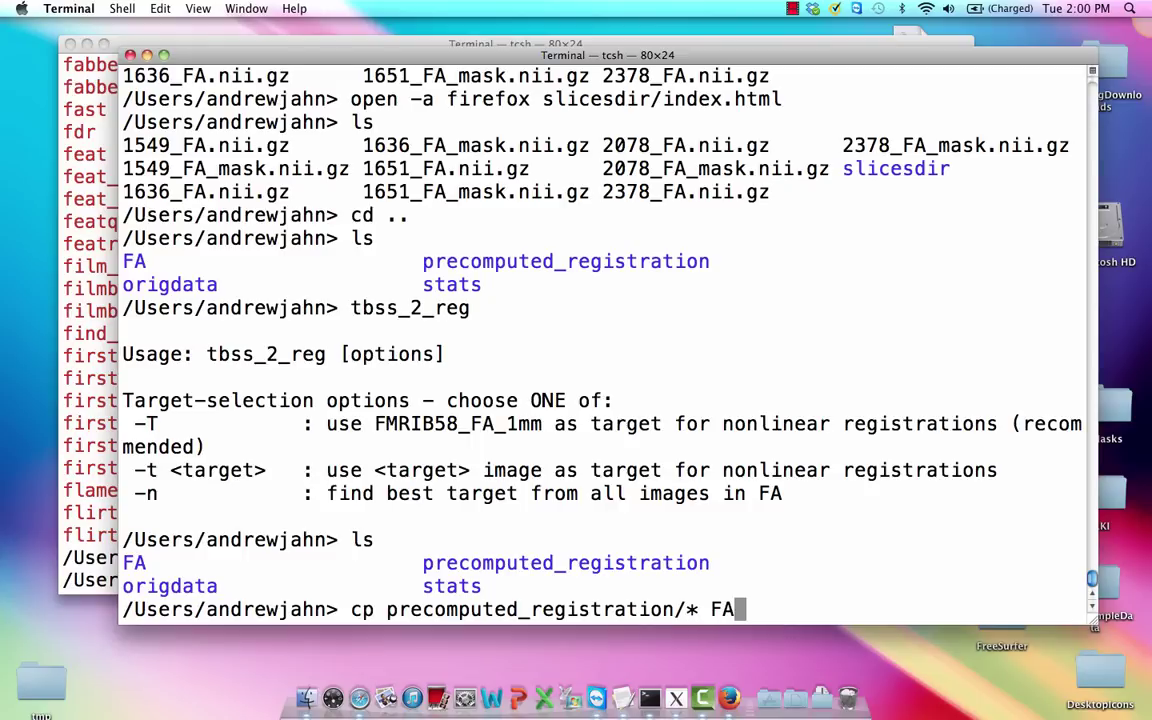
{"action": "key", "text": "Return"}
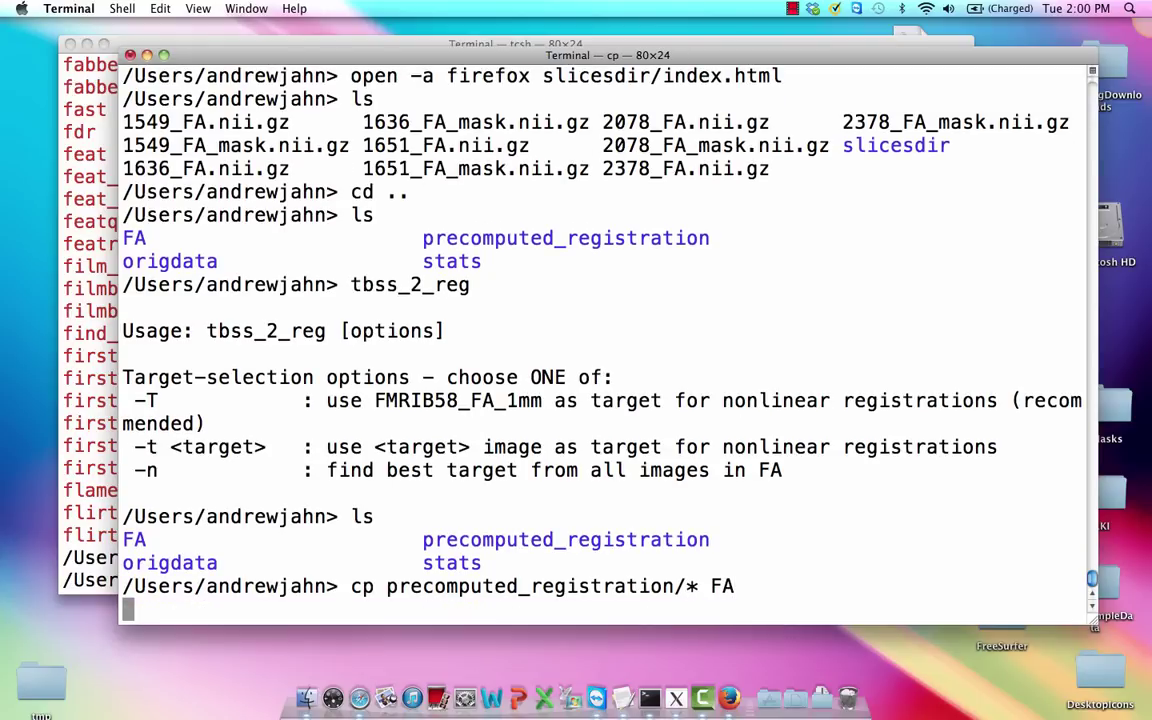